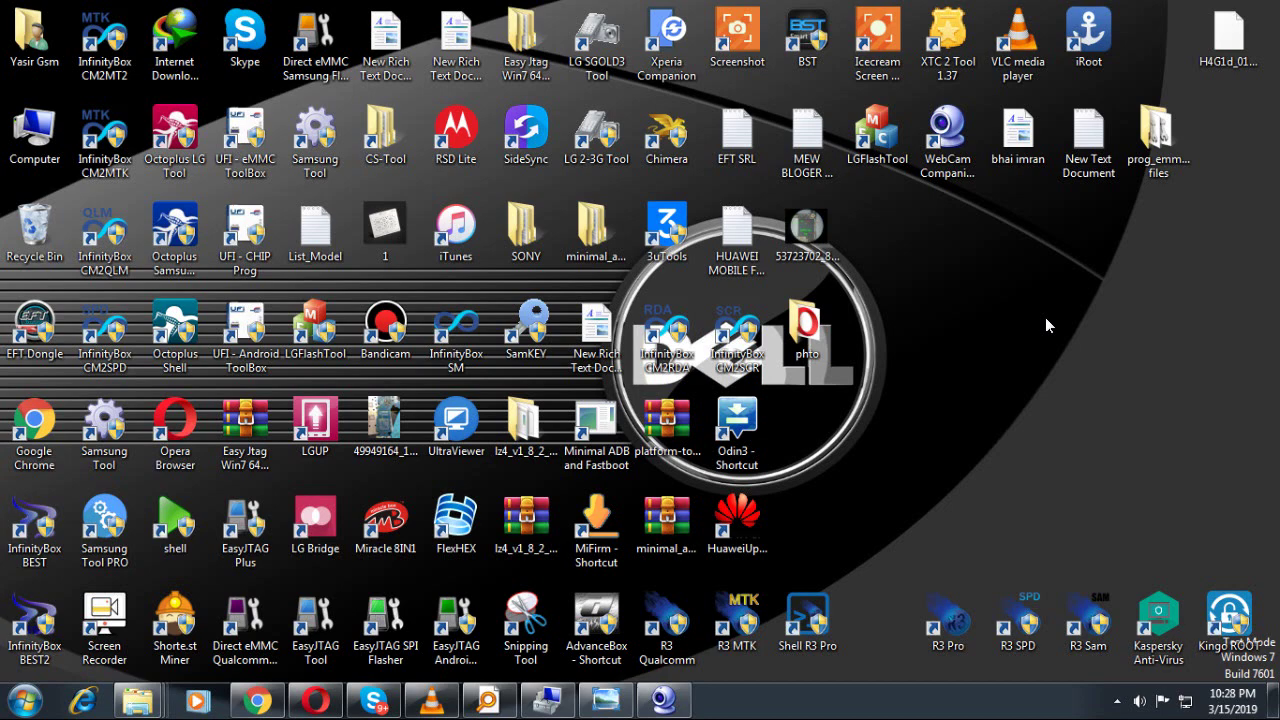
- Refresh the desktop, then view the live camera image in WebCam Companion and minimize its window
right_click(972, 218)
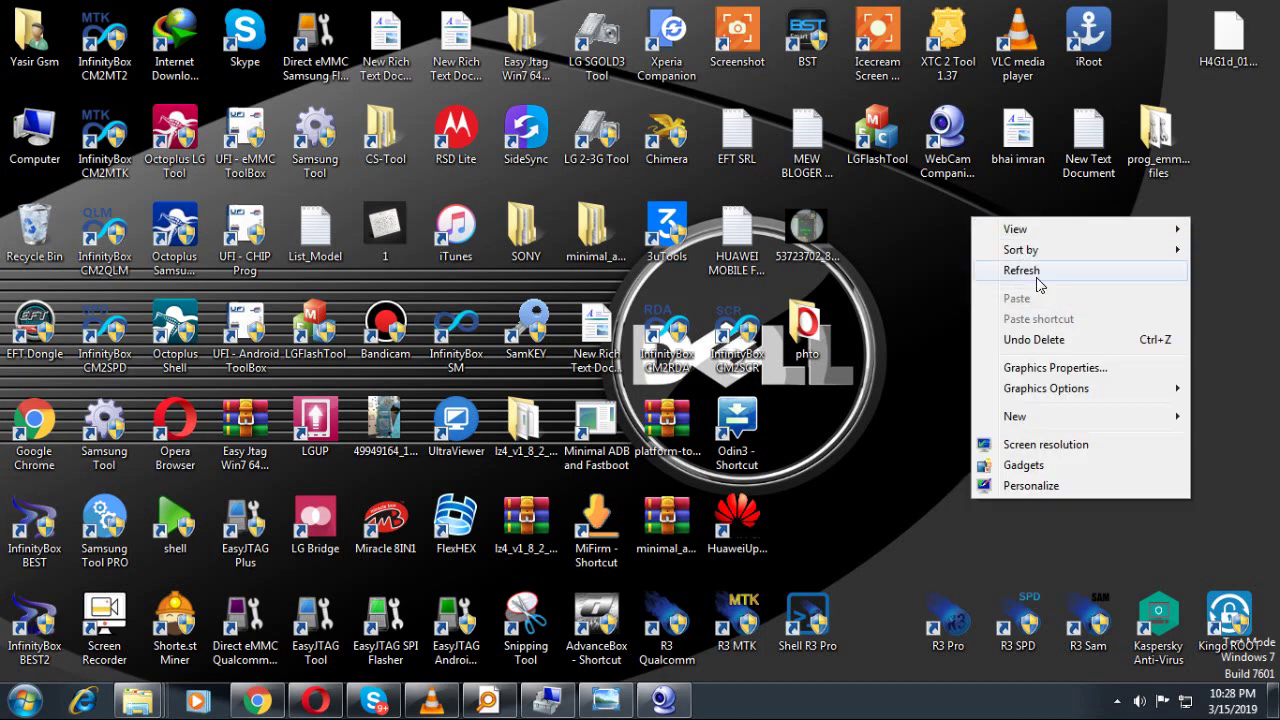
click(1042, 271)
click(664, 700)
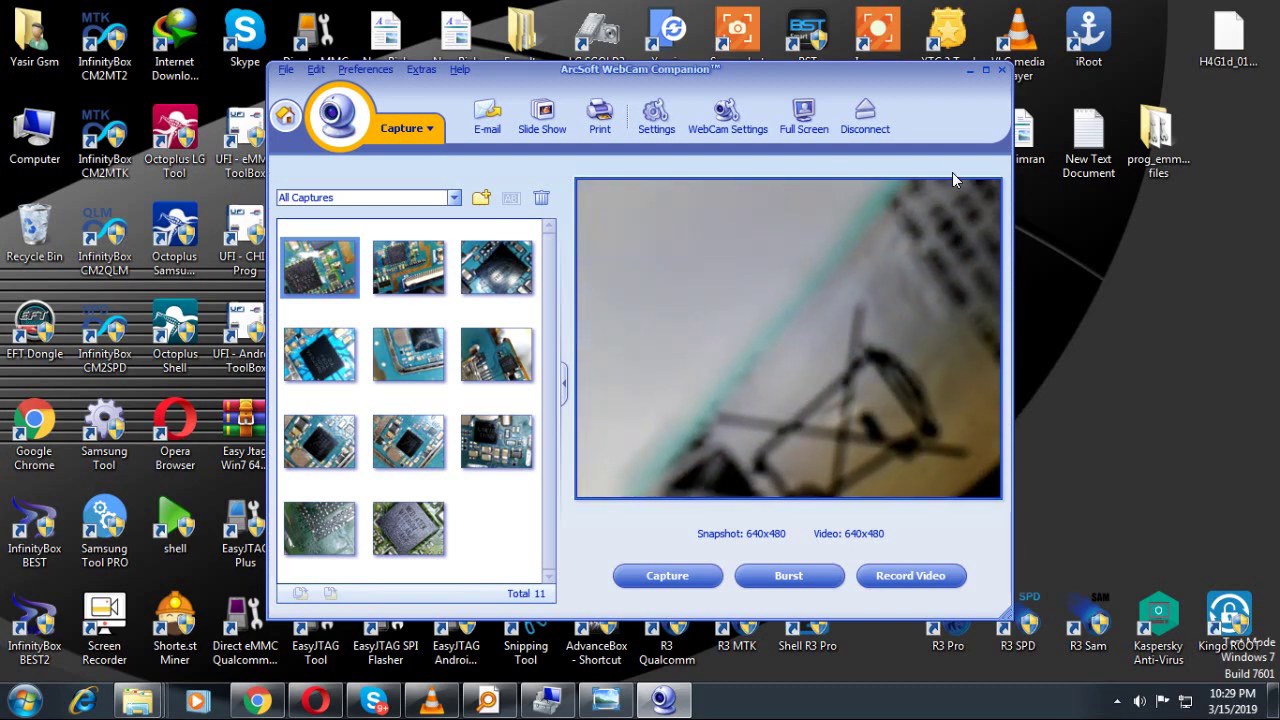
click(969, 74)
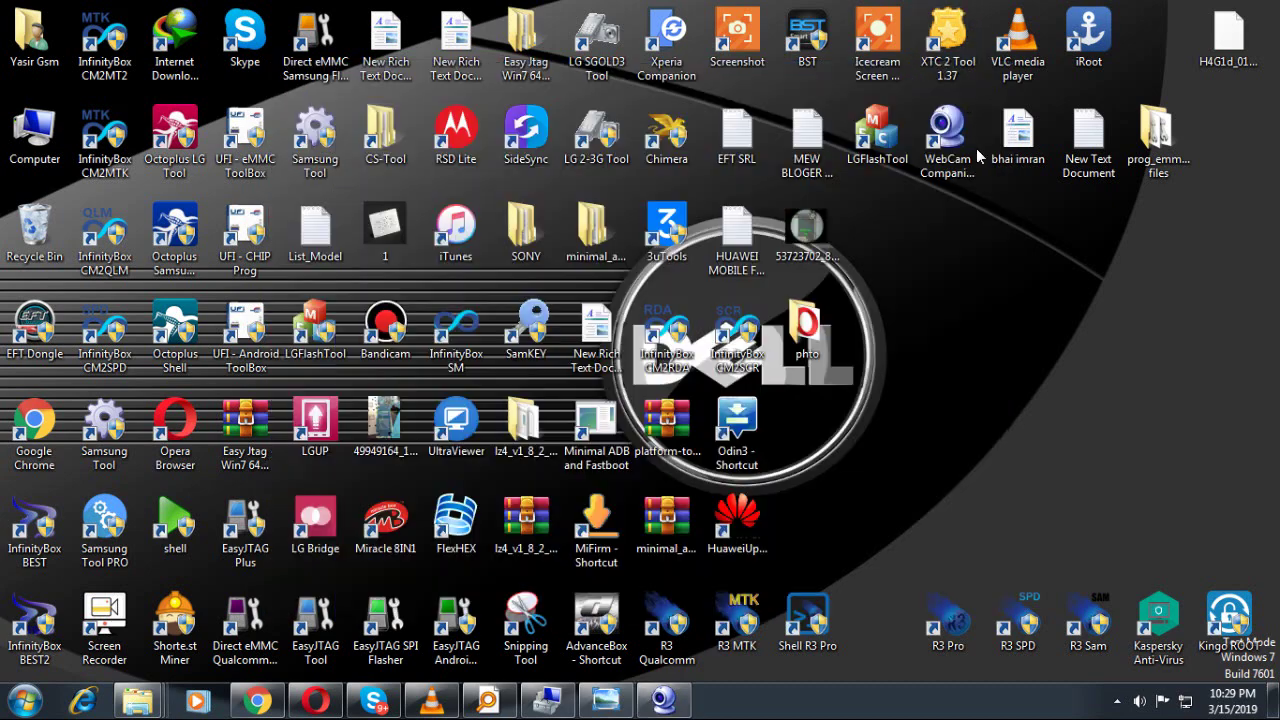
- Launch the UFI eMMC ToolBox from the desktop
right_click(247, 146)
click(305, 215)
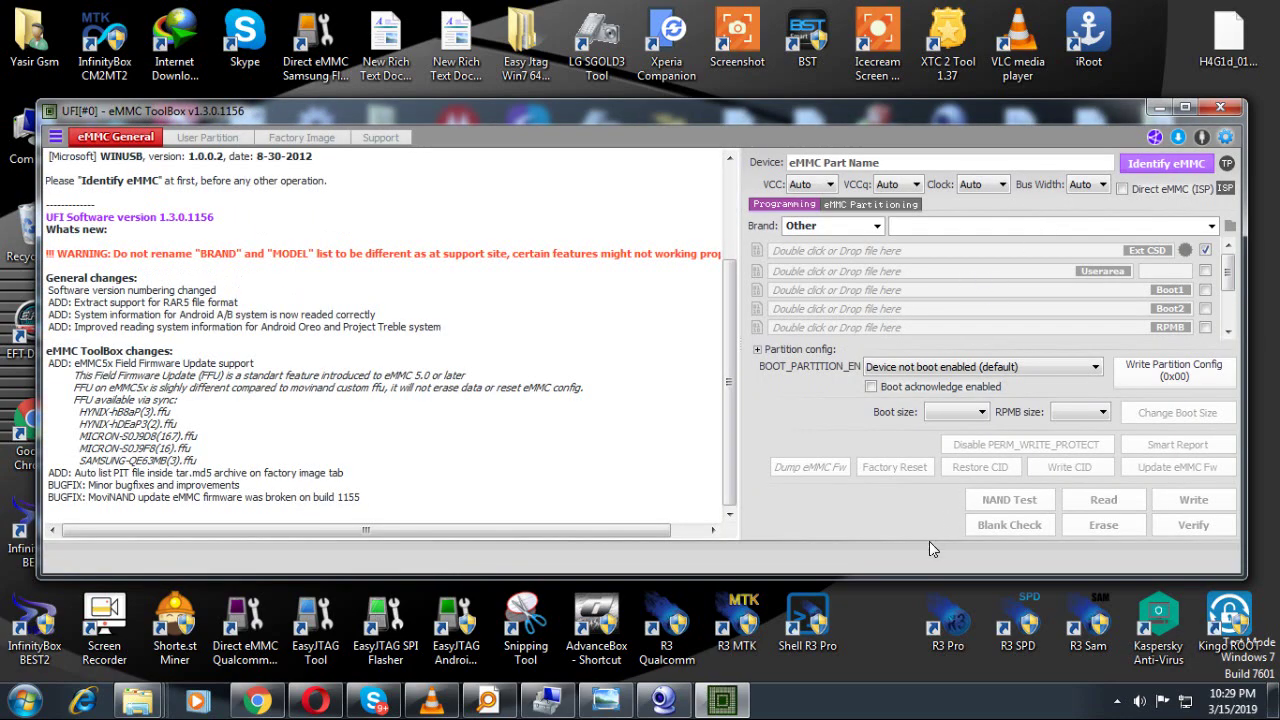
right_click(879, 603)
click(920, 376)
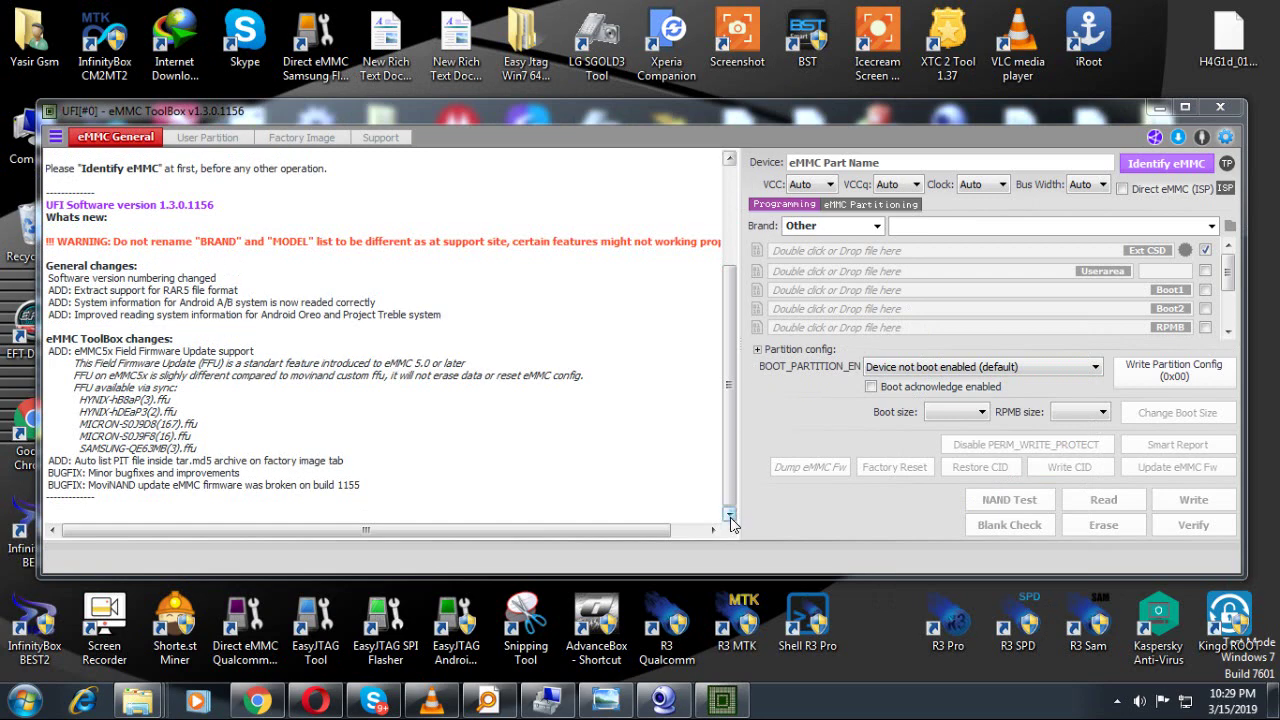
click(1140, 168)
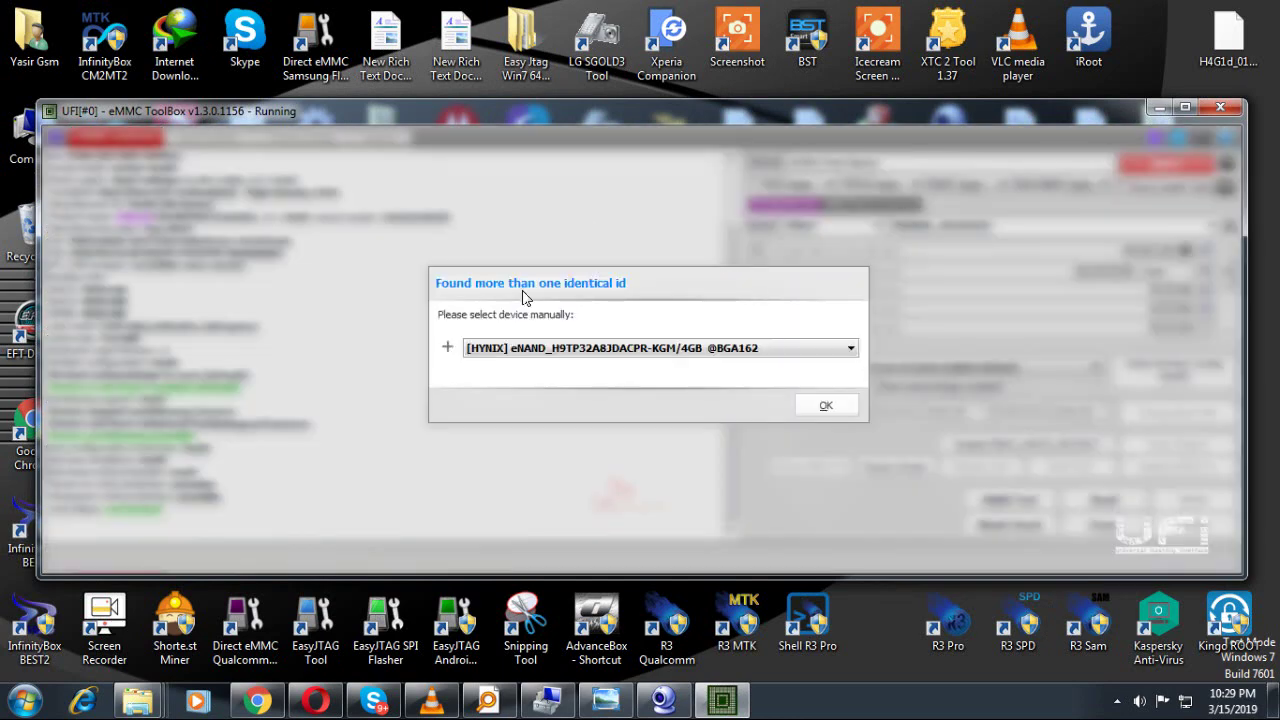
click(825, 405)
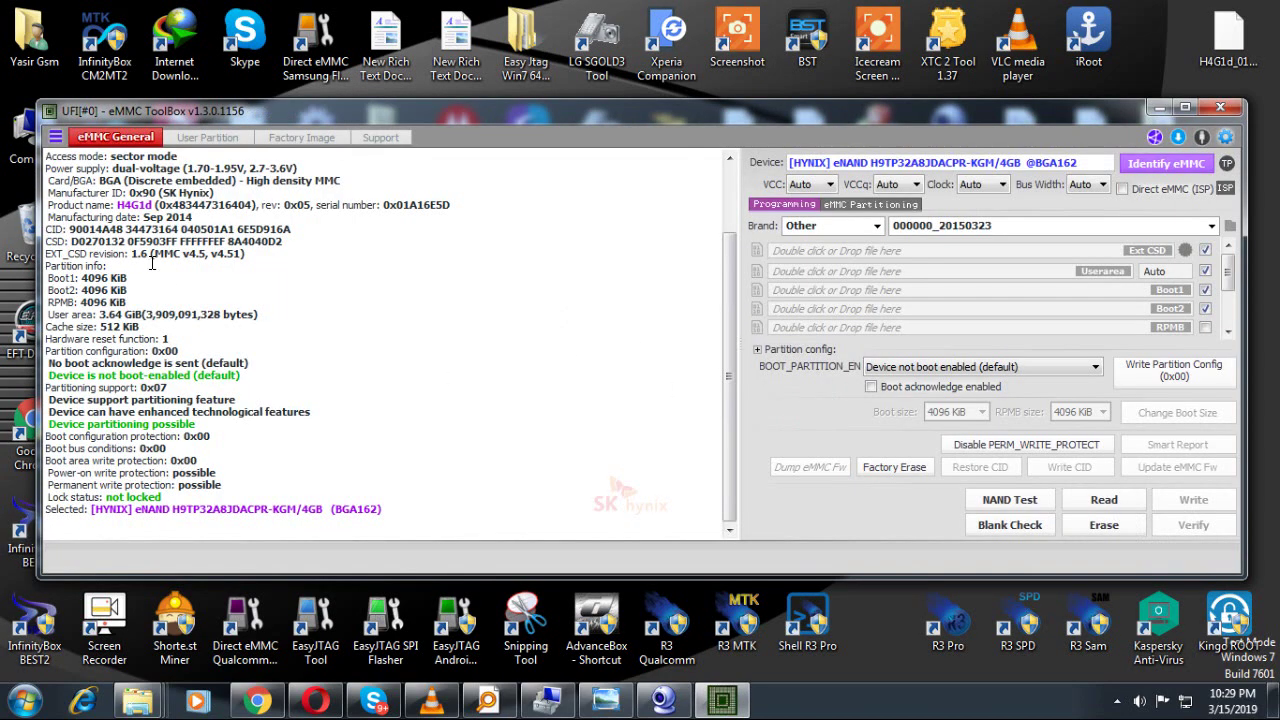
drag(64, 266, 353, 522)
click(398, 467)
- Run a factory erase on the identified eMMC and review the erase log
click(894, 467)
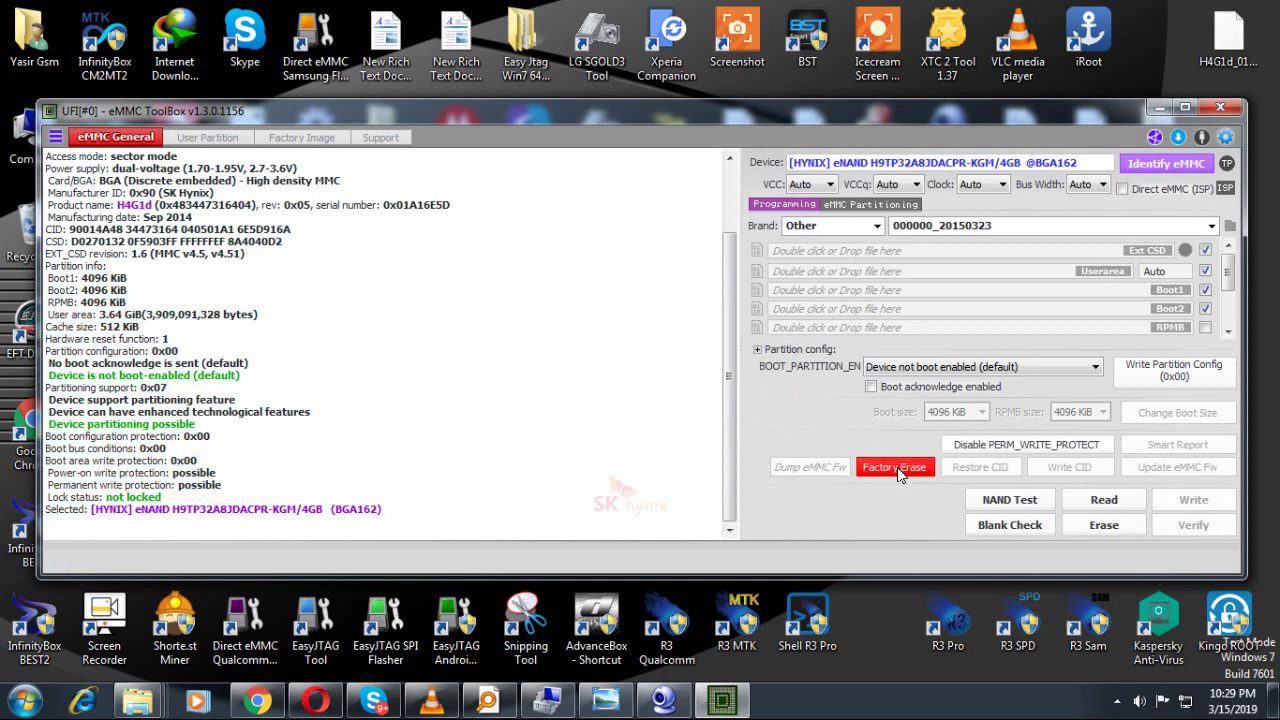
click(789, 413)
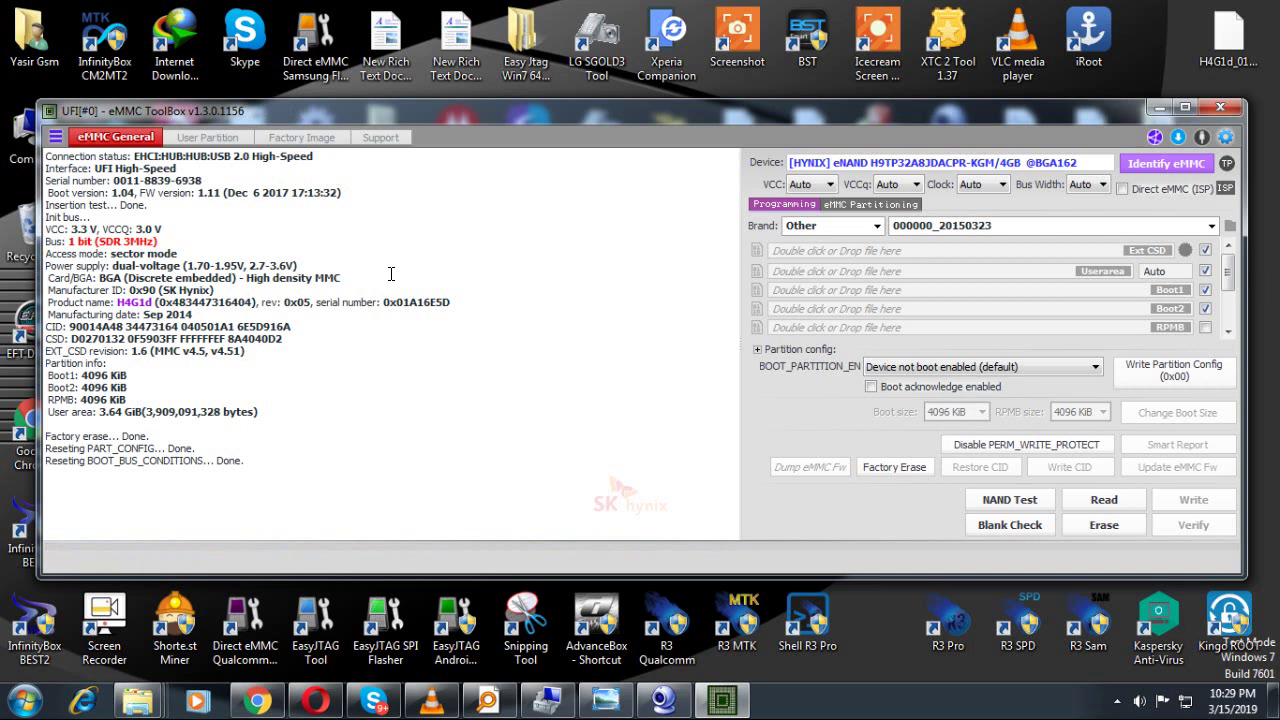
drag(242, 487, 132, 411)
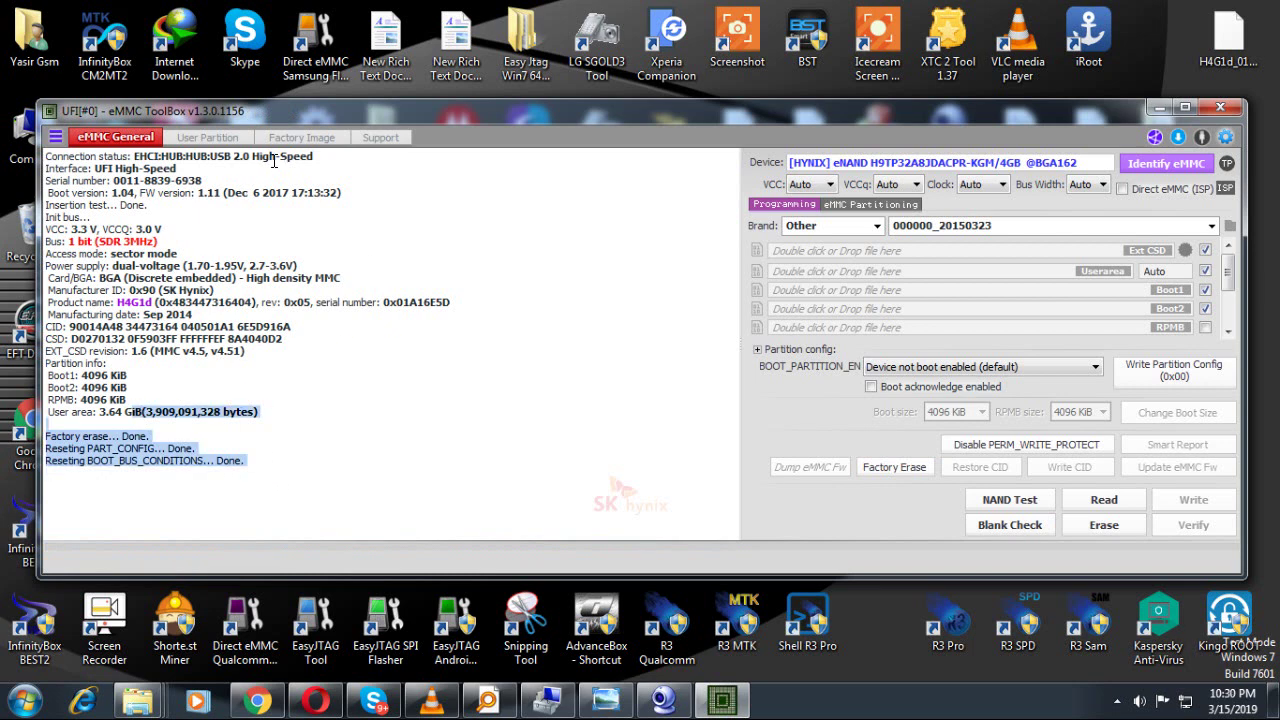
- Set the vendor platform for factory image writing to MediaTek
click(290, 138)
click(1196, 229)
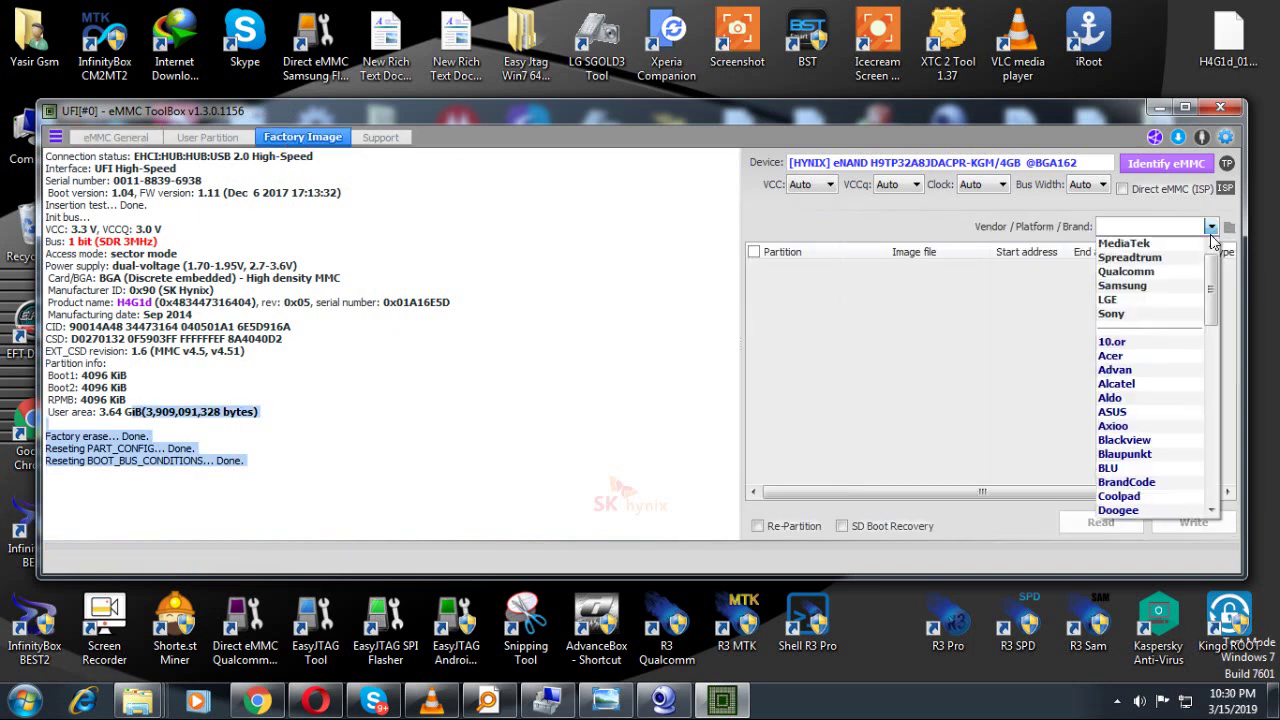
click(1133, 245)
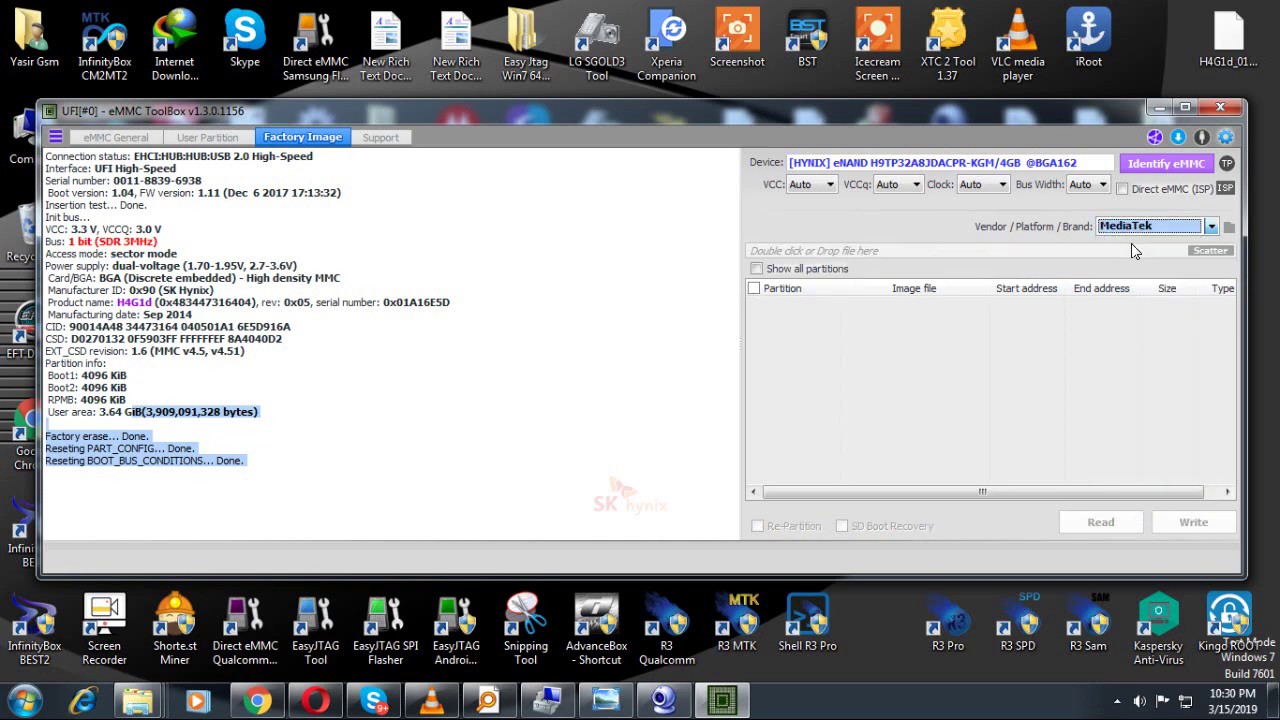
- Load MT6572_Android_scatter from the pasted MT6572 WIKO LENNY s5201ap 4.4.2 firmware folder path as the scatter file
click(1209, 250)
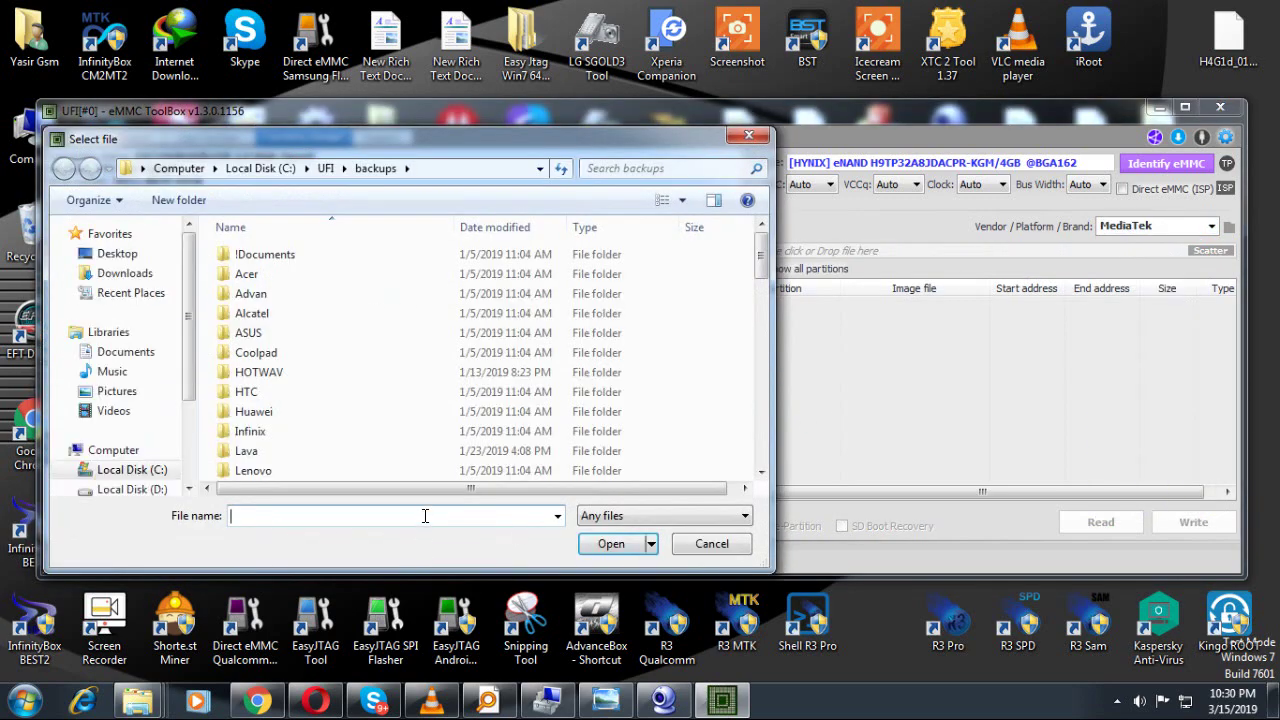
right_click(425, 515)
click(489, 332)
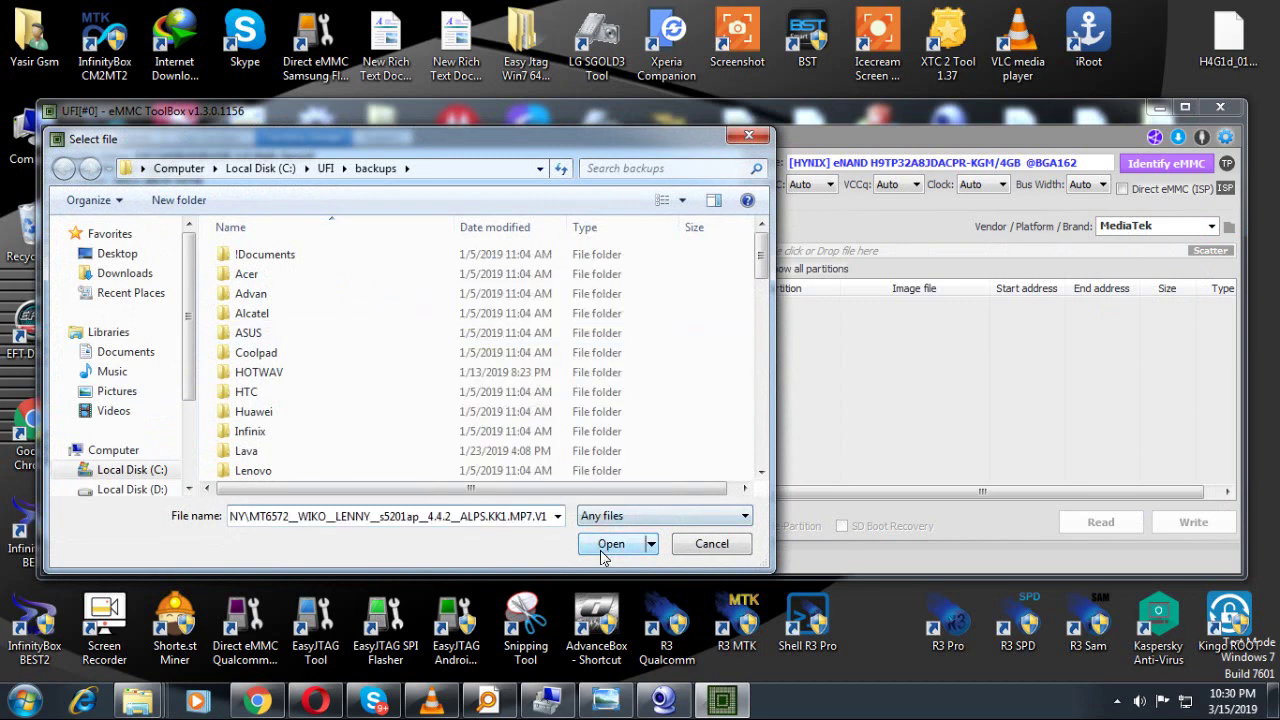
click(601, 552)
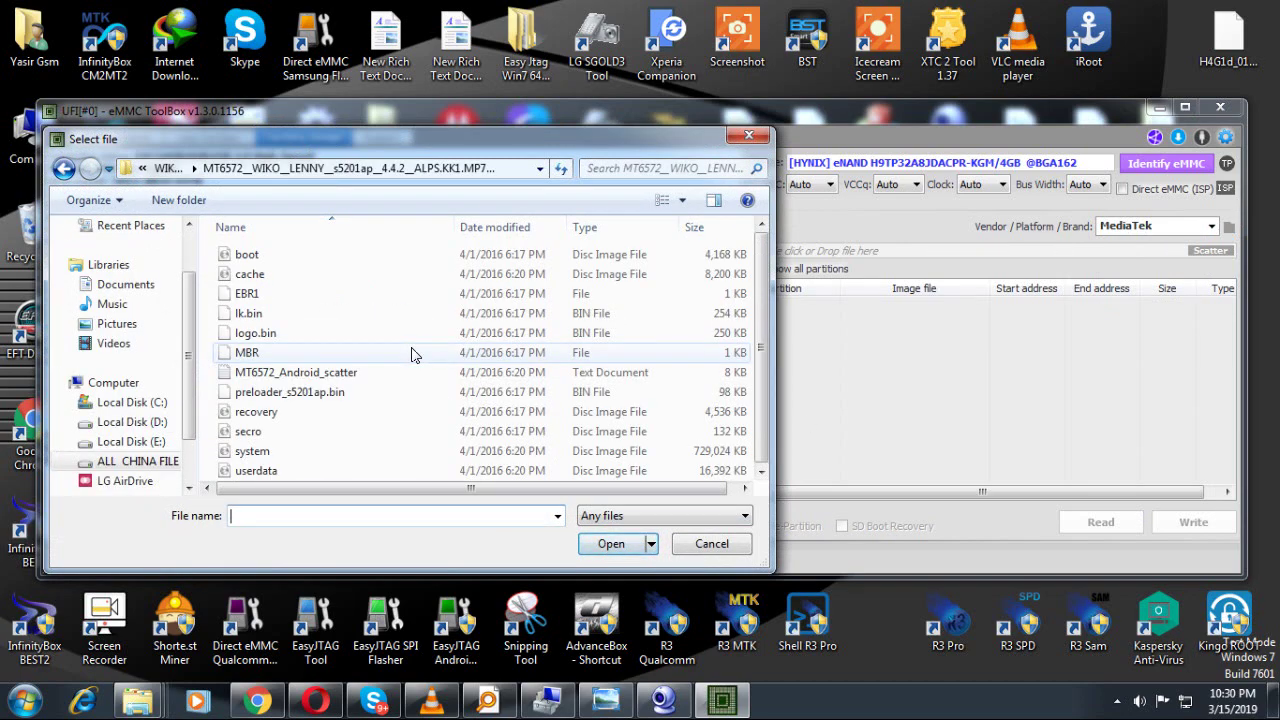
click(313, 372)
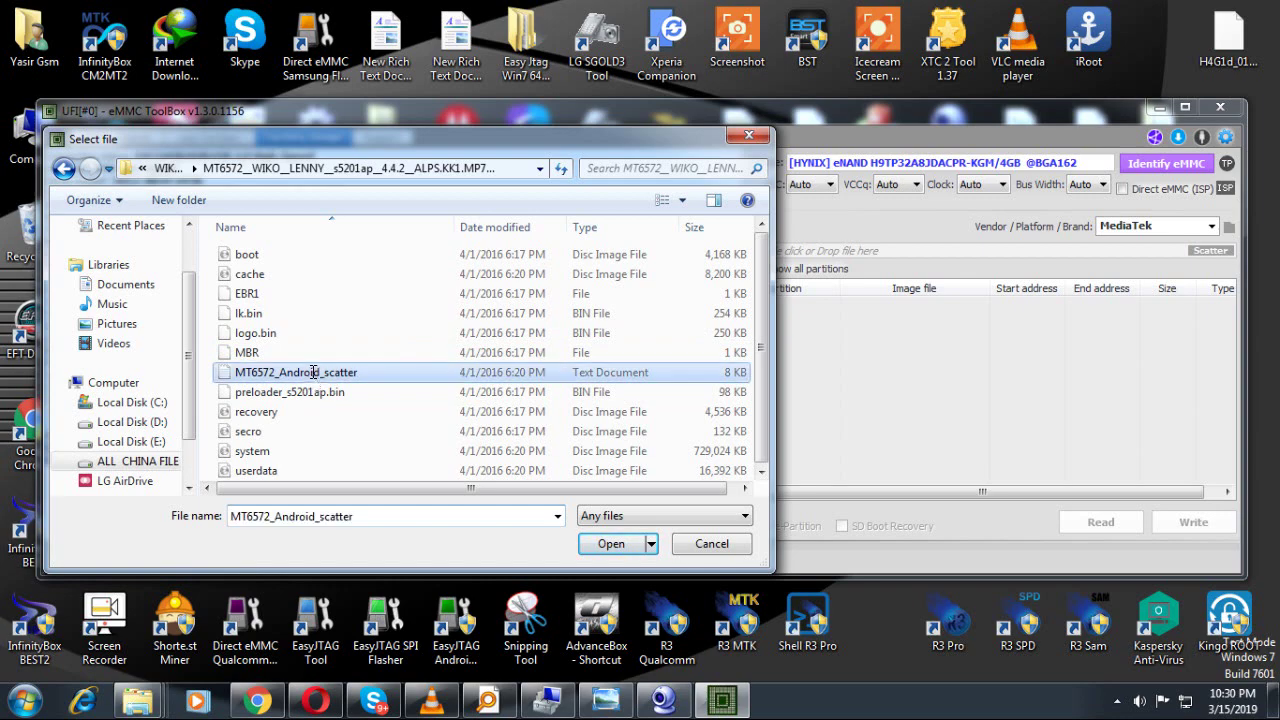
double_click(313, 372)
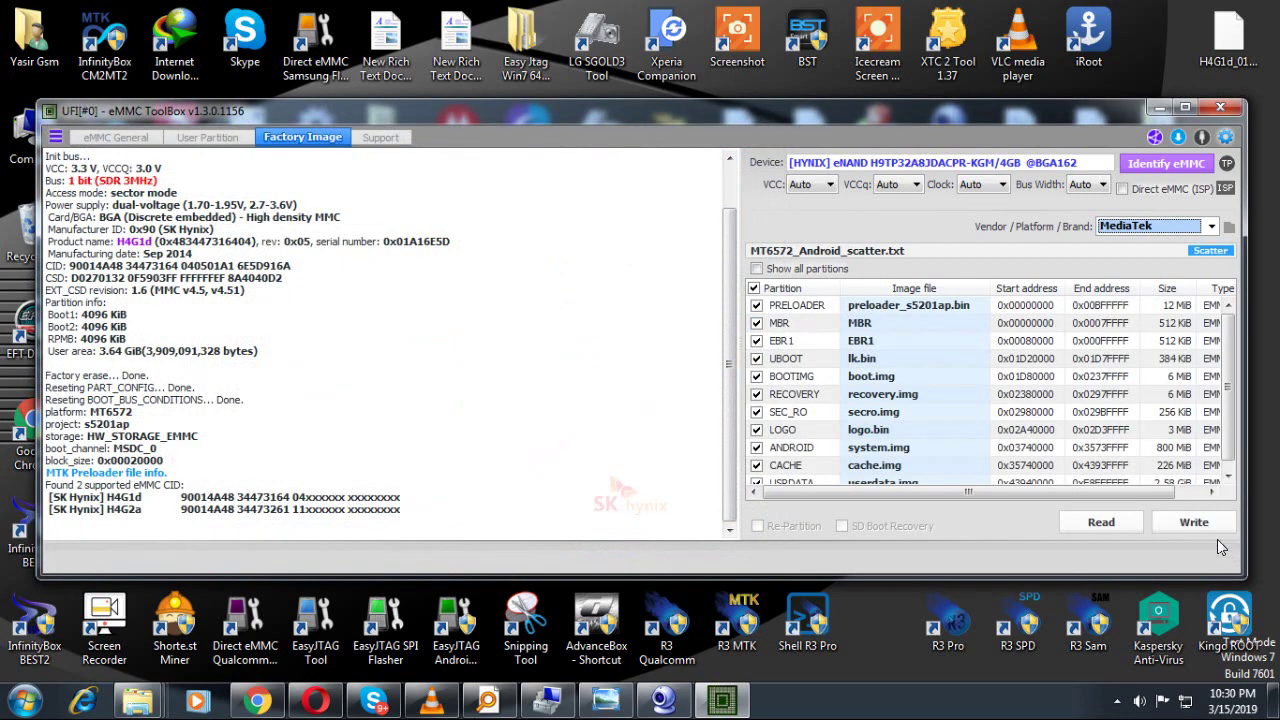
- Try to write the MT6572 factory image to the eMMC, then abort the operation
click(1192, 522)
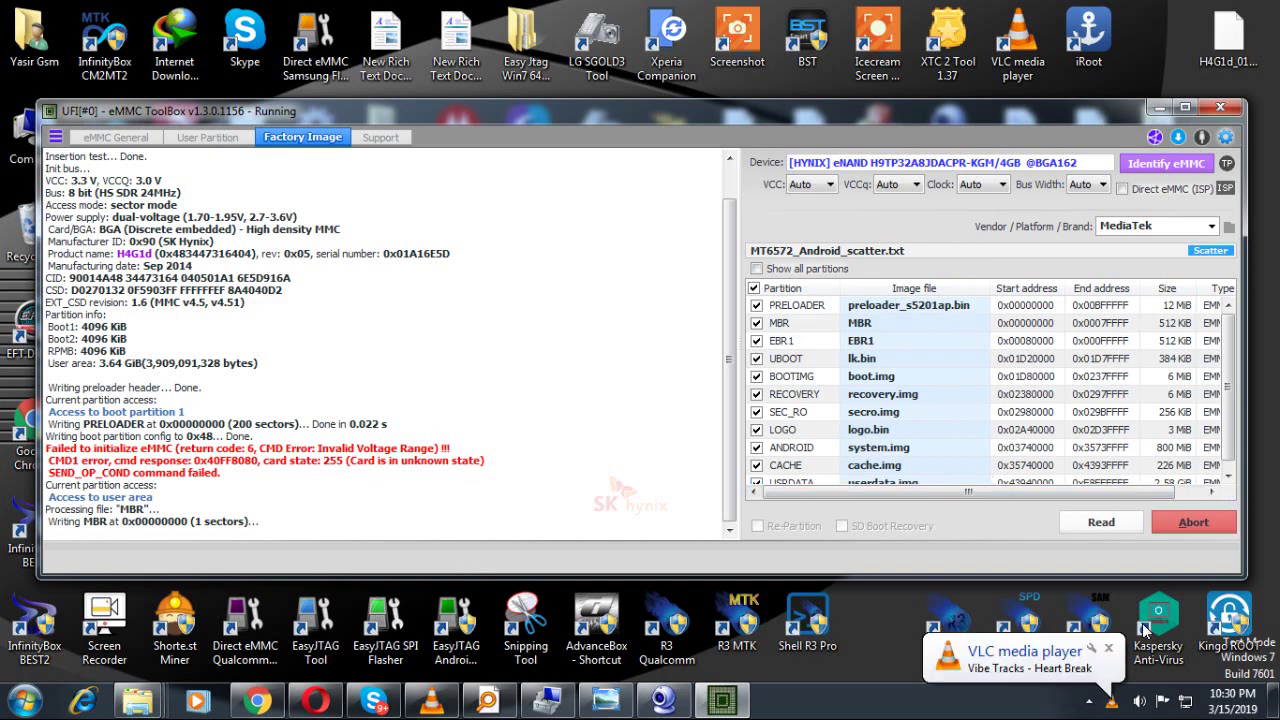
click(1109, 649)
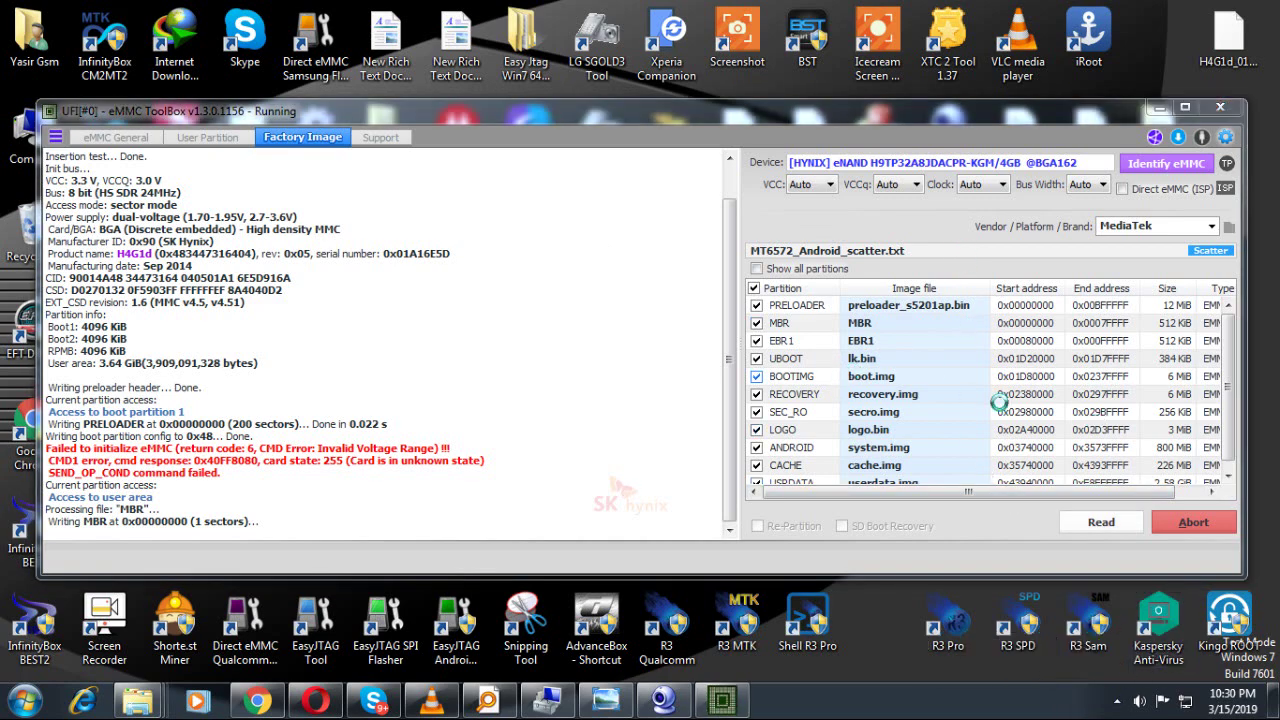
click(1190, 521)
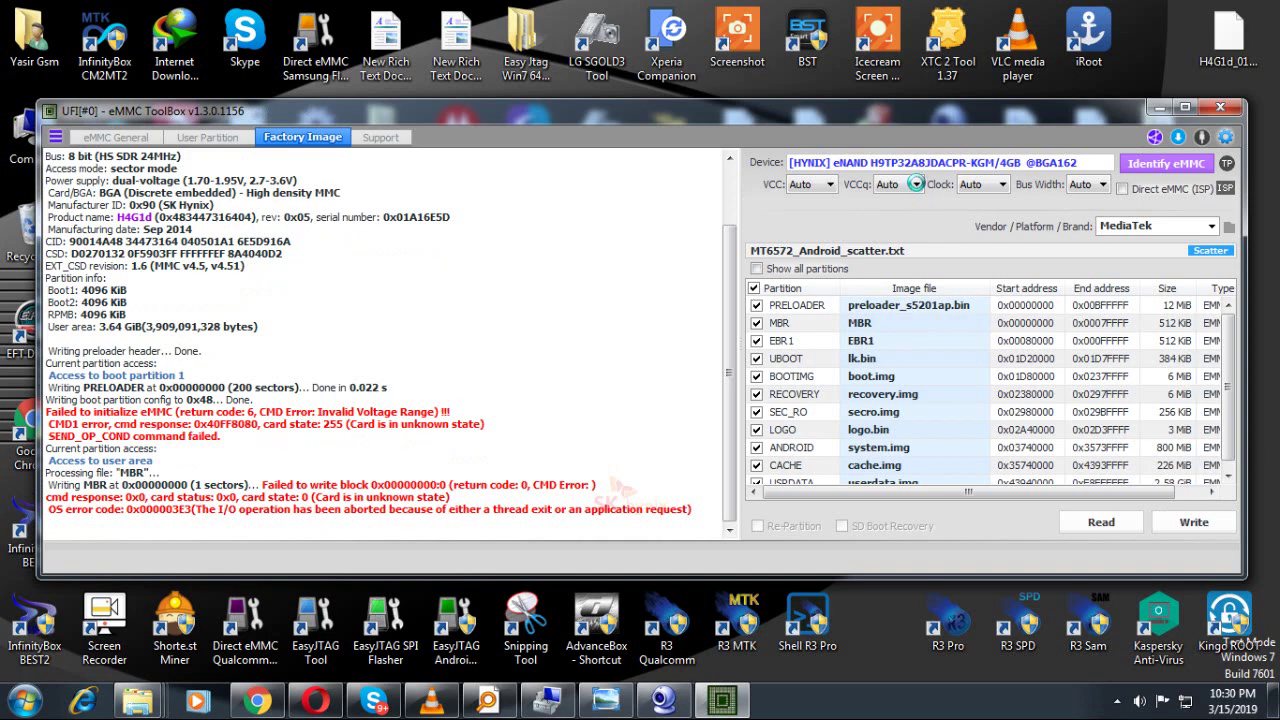
- Set VCCq to 2.8 V and identify the eMMC again
click(914, 186)
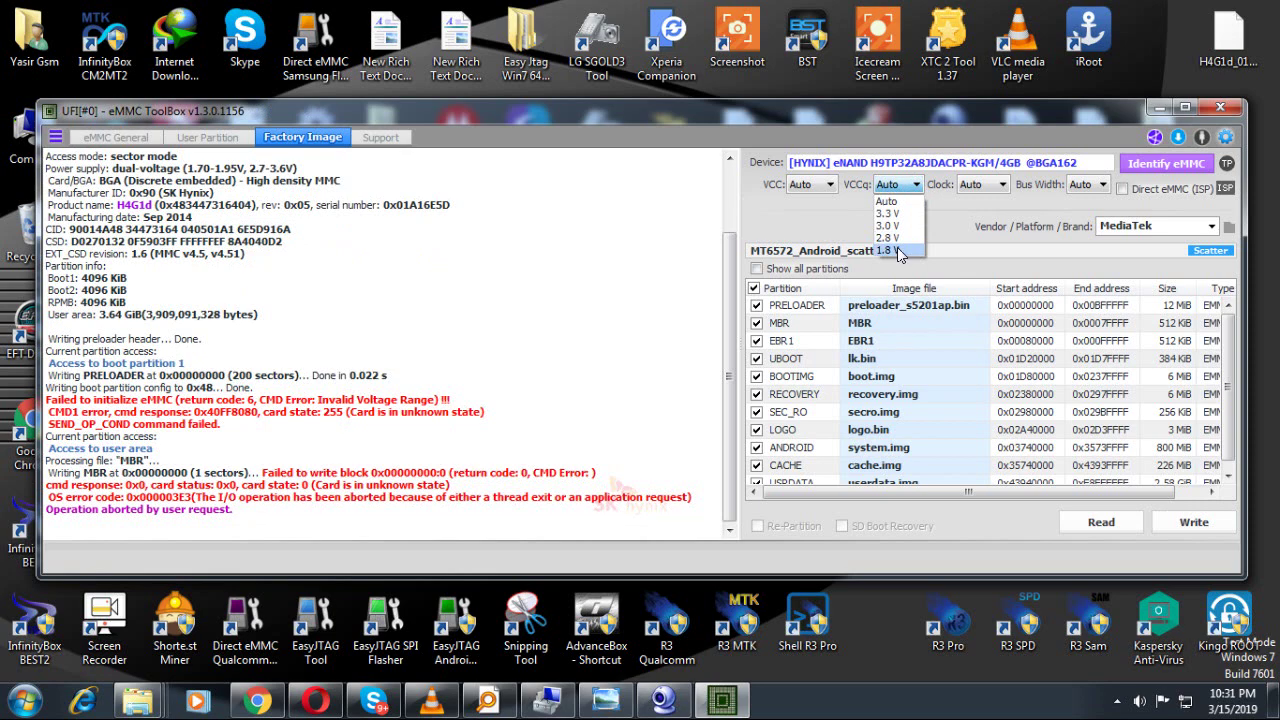
click(892, 237)
click(1150, 168)
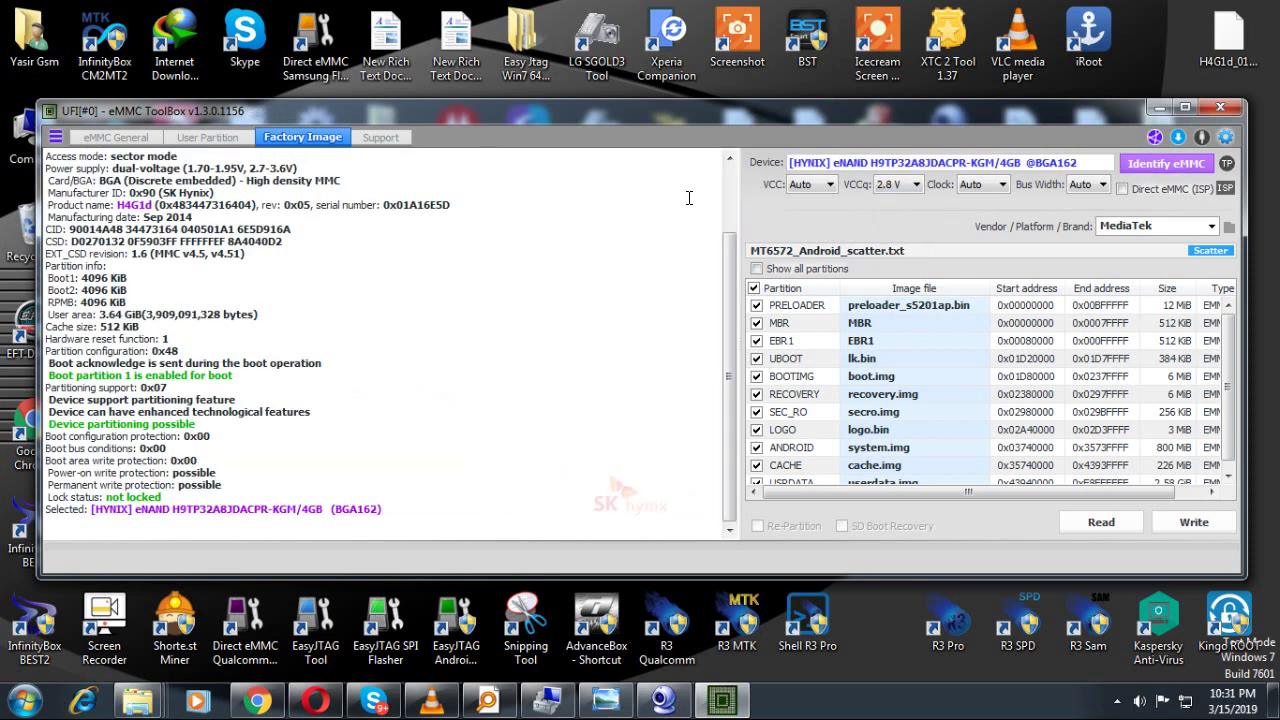
- Try writing the MT6572 factory image again, abort the operation and close the eMMC ToolBox
click(1192, 522)
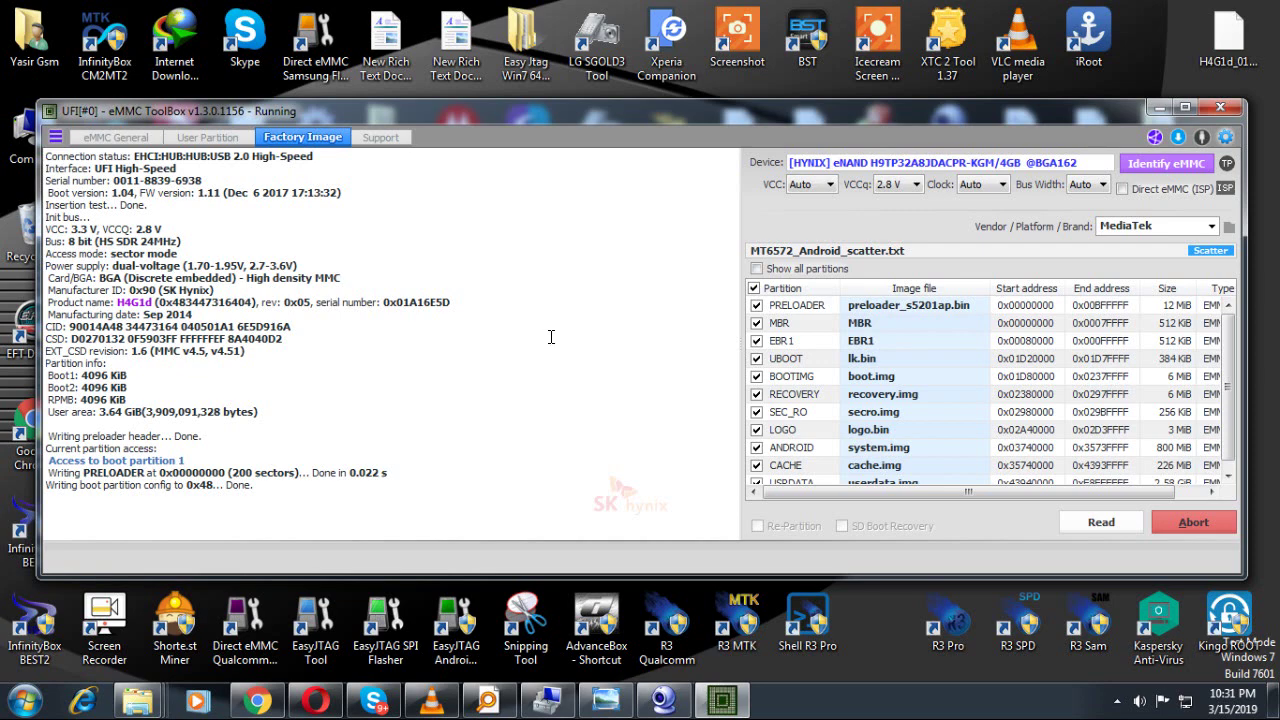
drag(290, 476, 47, 497)
click(1194, 522)
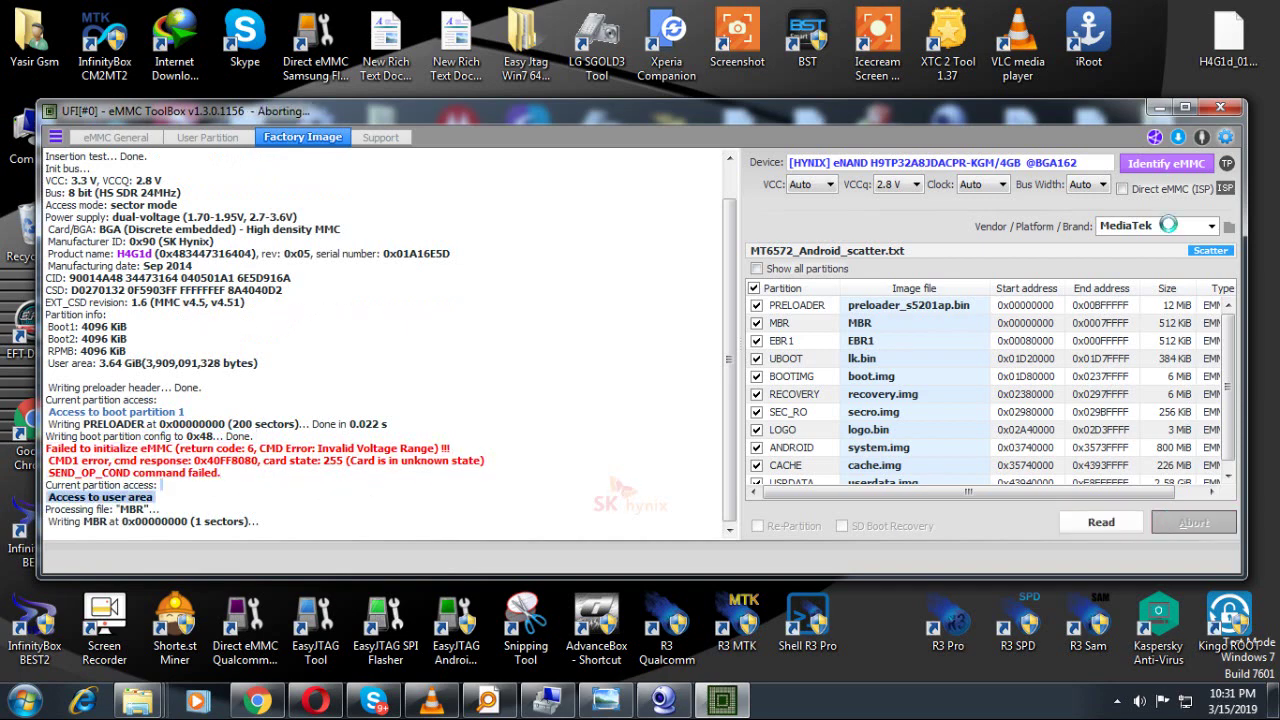
click(1220, 107)
click(786, 413)
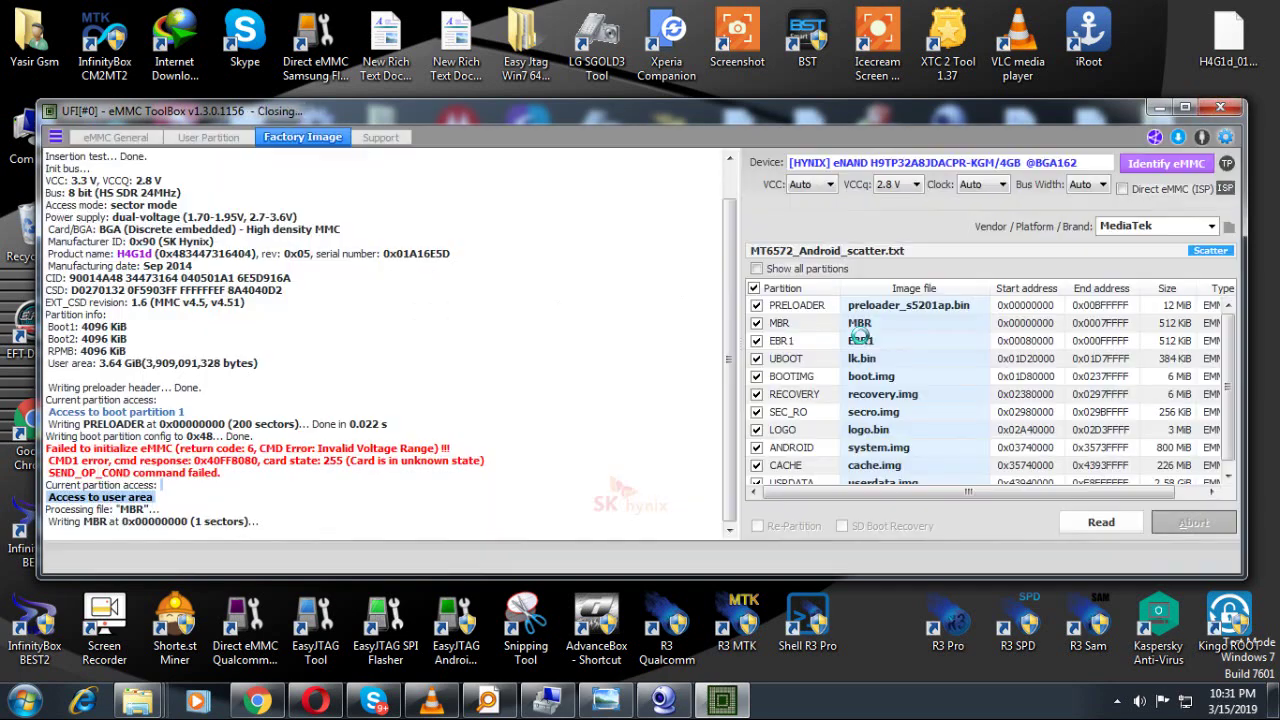
click(1117, 701)
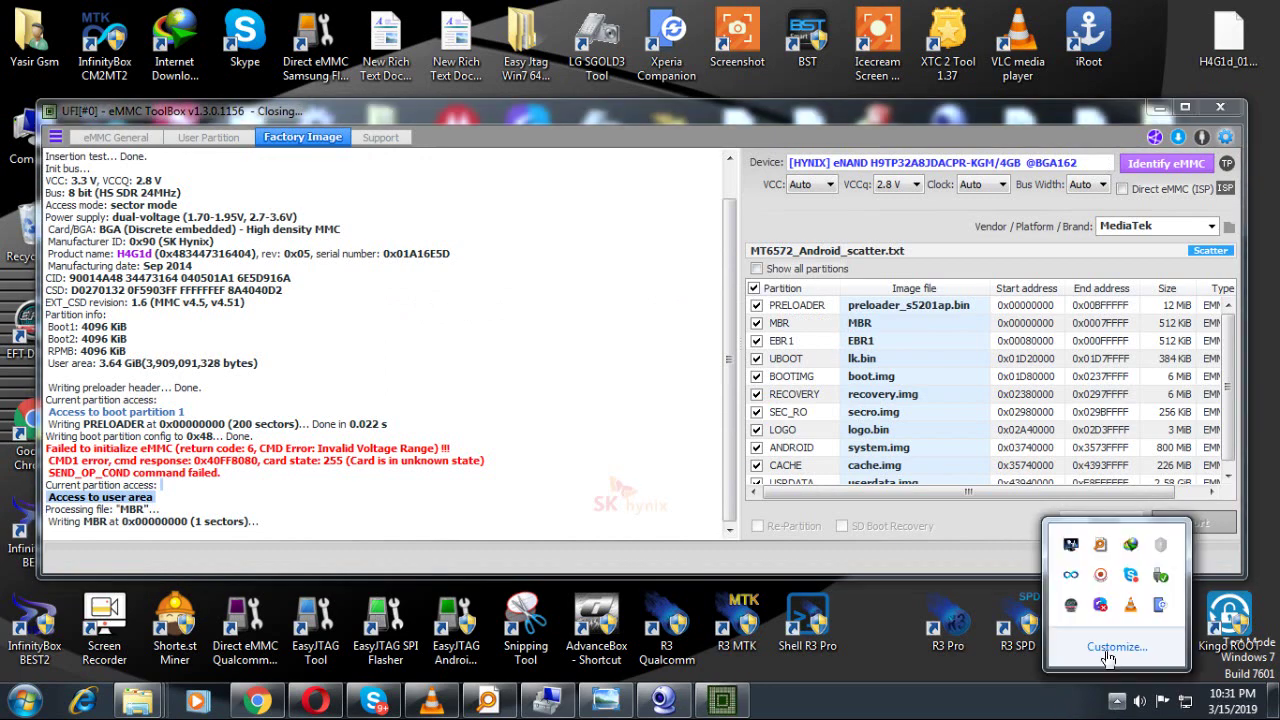
click(1100, 600)
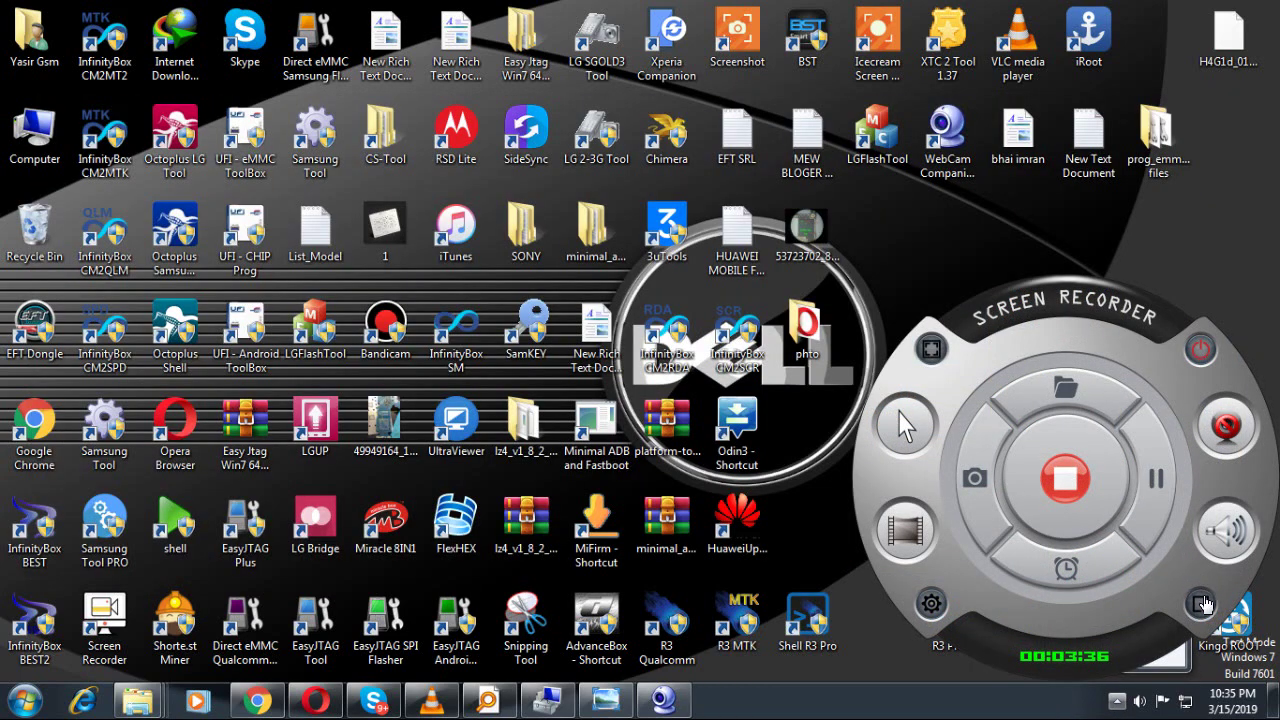
click(1203, 603)
- Refresh the desktop and launch EasyJTAG Plus
right_click(980, 224)
click(1007, 275)
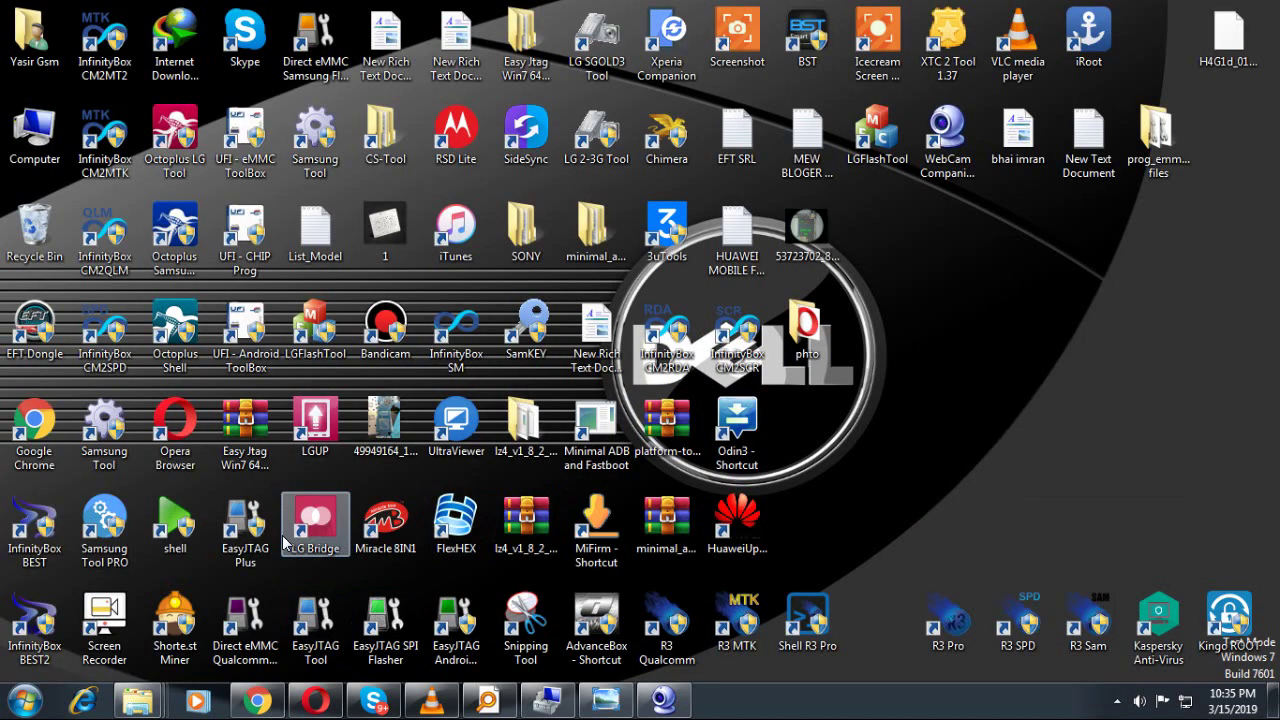
right_click(218, 538)
click(298, 232)
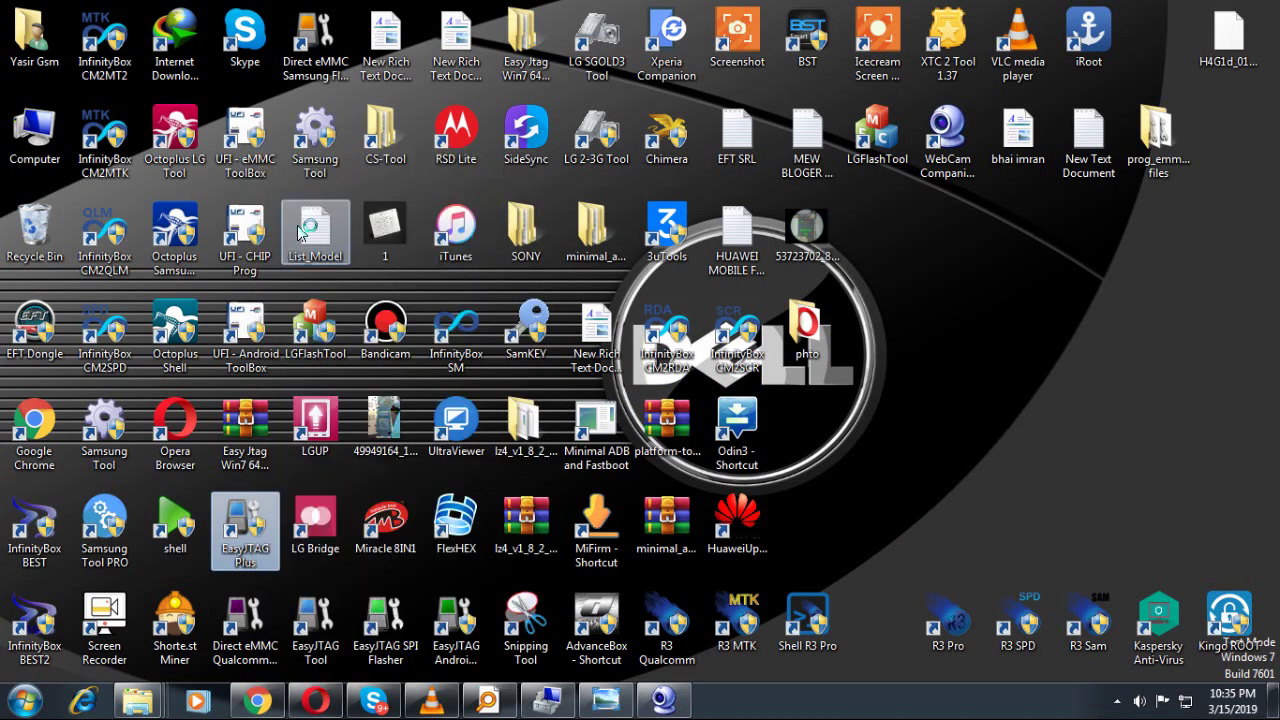
right_click(958, 216)
click(1014, 280)
right_click(946, 206)
click(1000, 275)
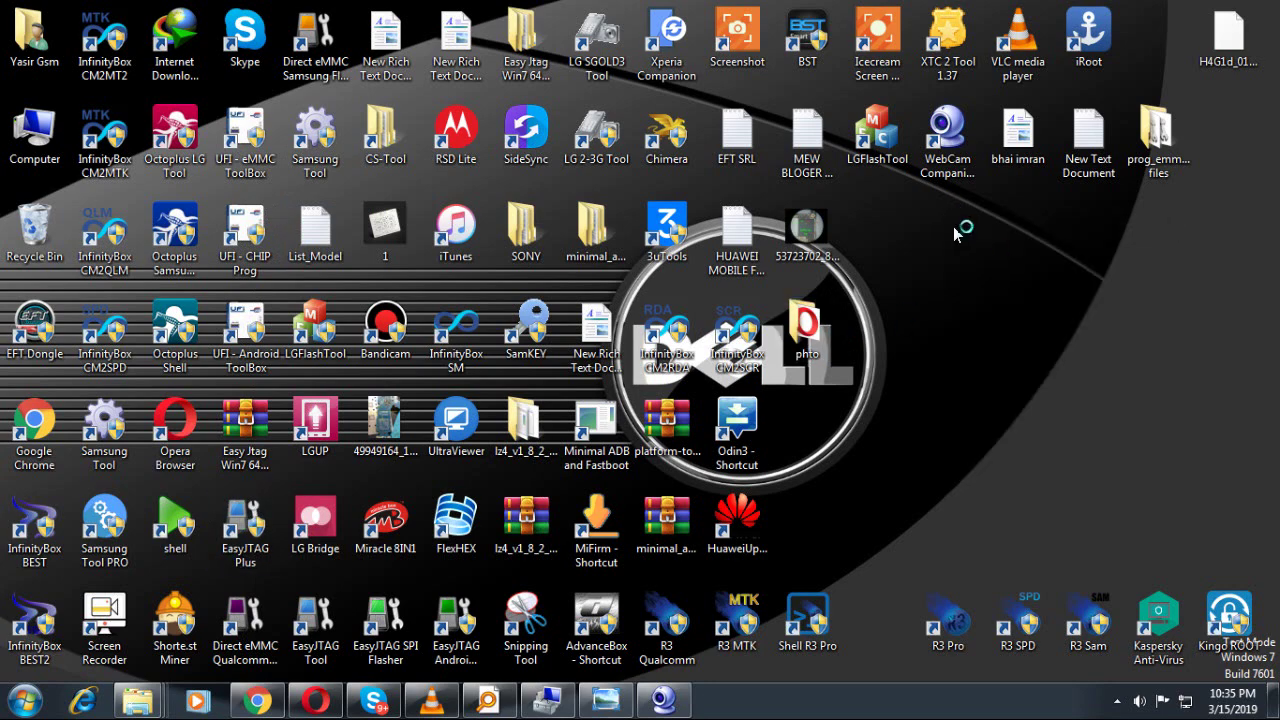
right_click(954, 220)
click(1006, 279)
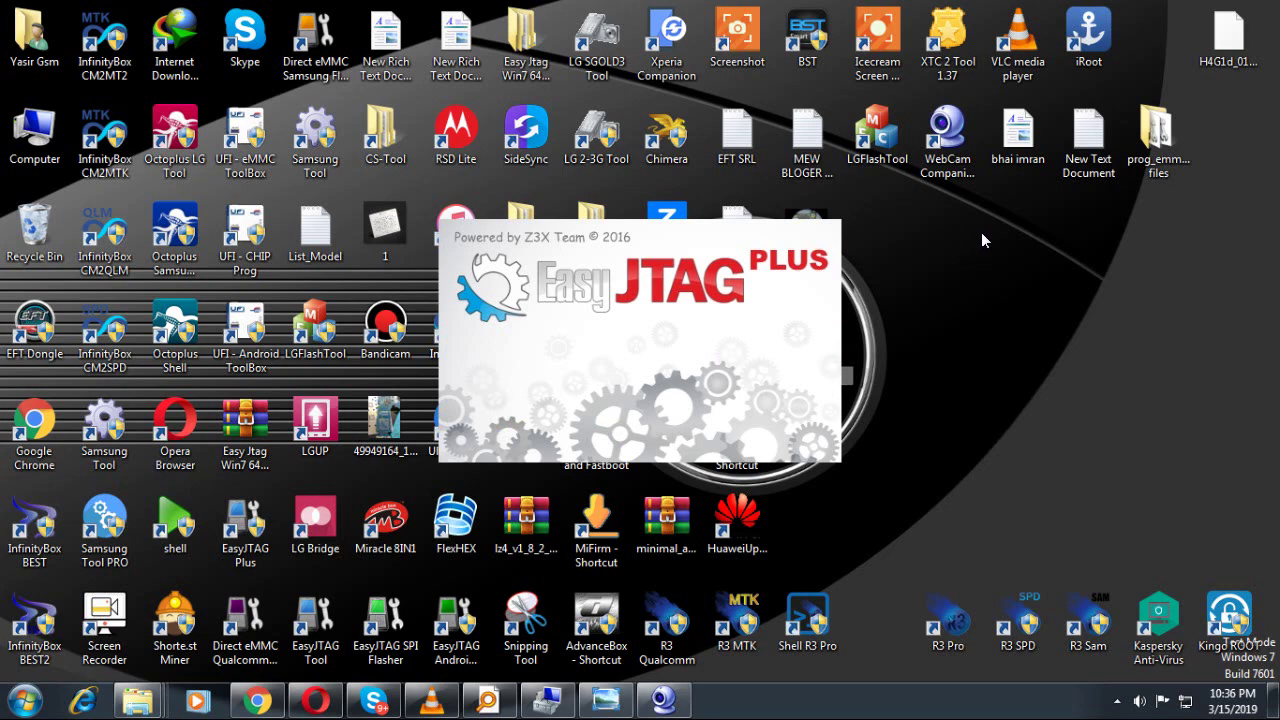
right_click(1020, 223)
click(1072, 254)
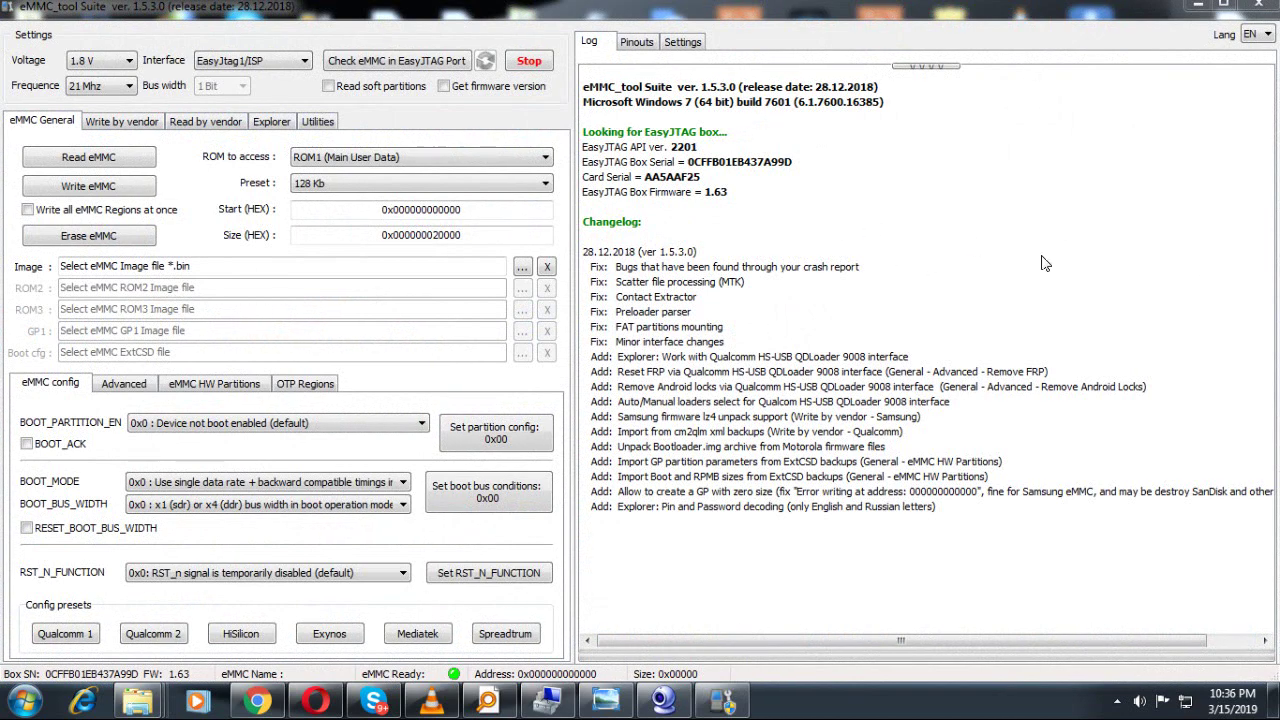
- Set the interface voltage to 2.8 V, check the eMMC in the EasyJTAG port and review the device information in the log
click(116, 64)
click(87, 104)
click(340, 65)
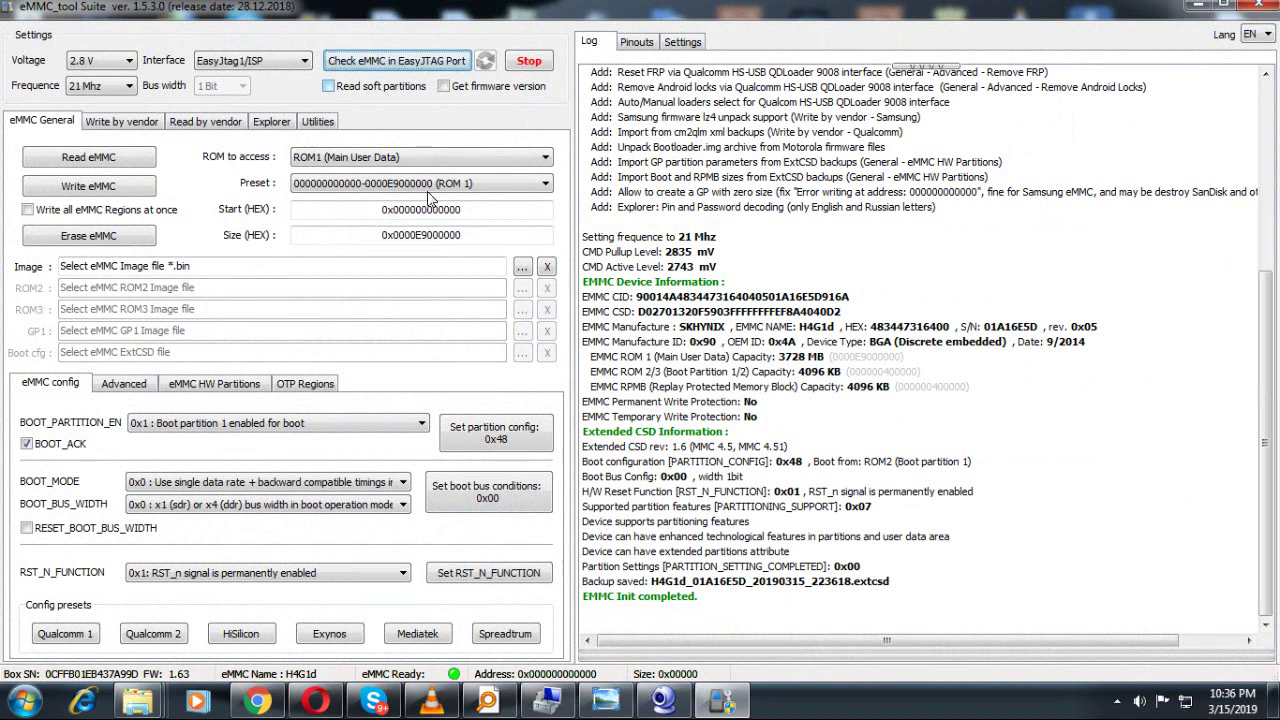
drag(626, 275, 748, 603)
click(703, 617)
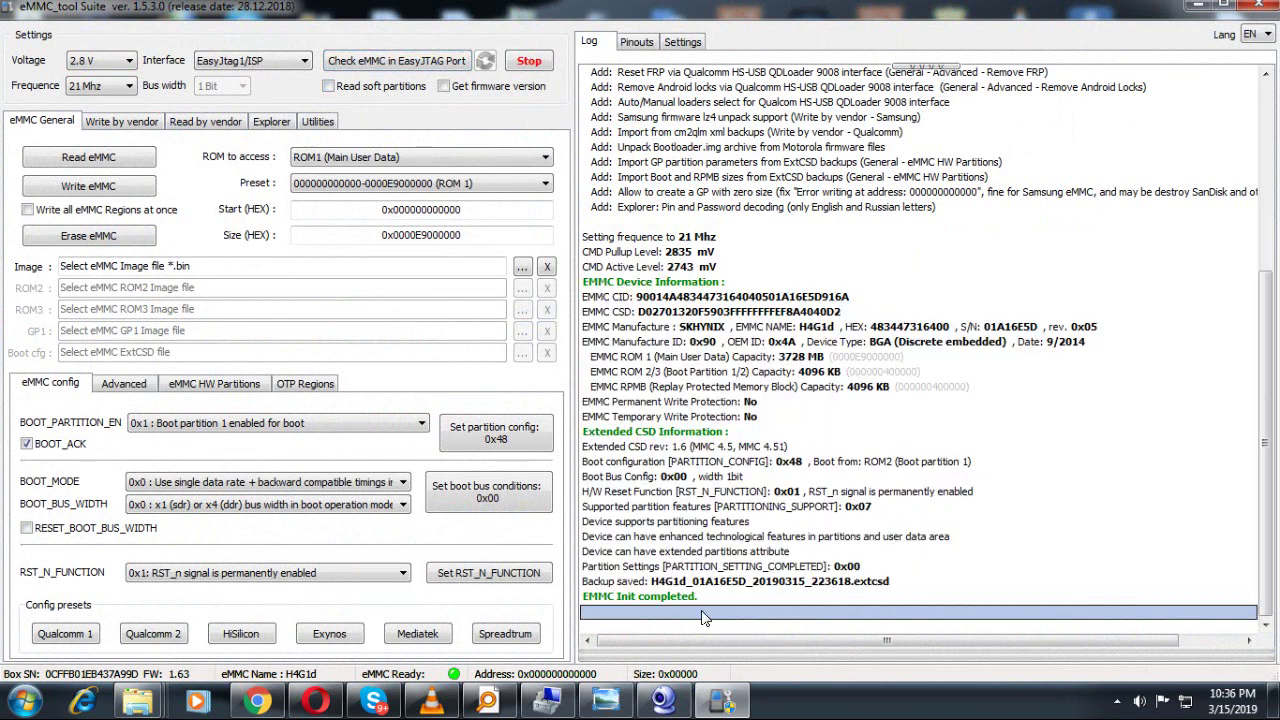
- Run a Universal Factory Format on the connected H4G1d eMMC
click(138, 386)
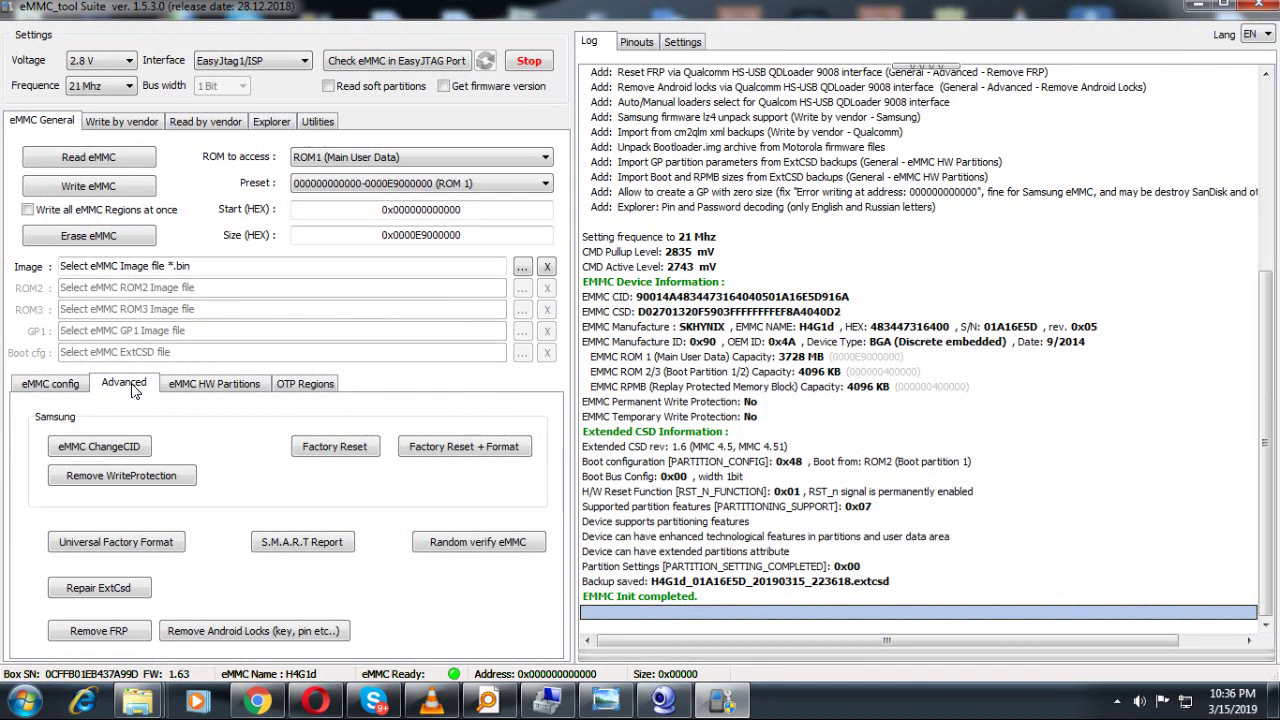
click(118, 542)
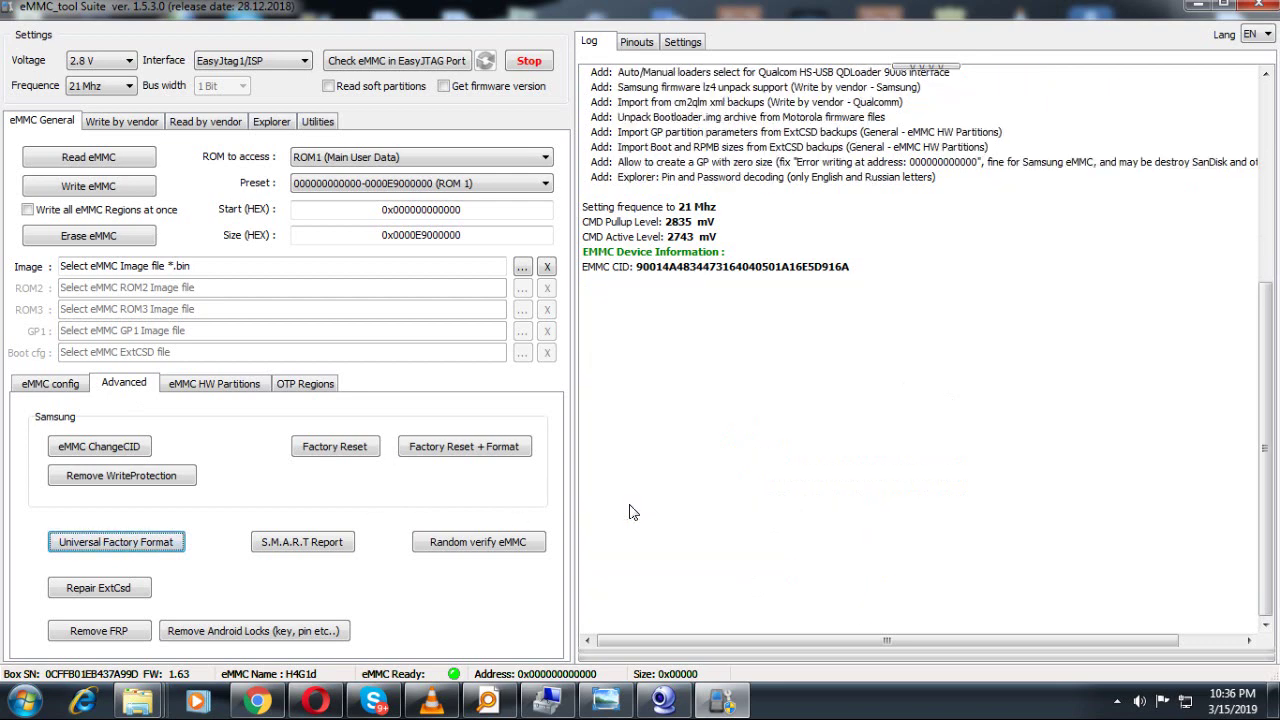
click(670, 396)
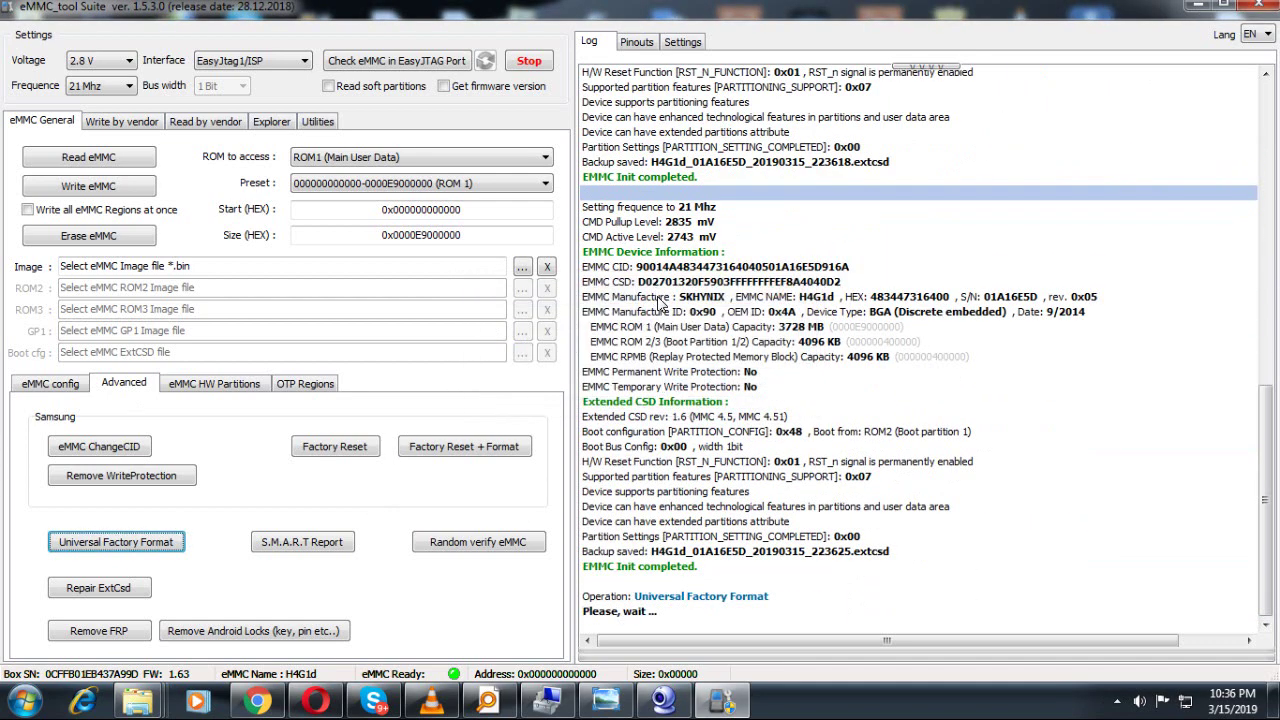
- Set the write vendor to MediaTek and load MT6572_Android_scatter.txt from the WIKO-LENNY firmware folder
click(146, 128)
click(316, 162)
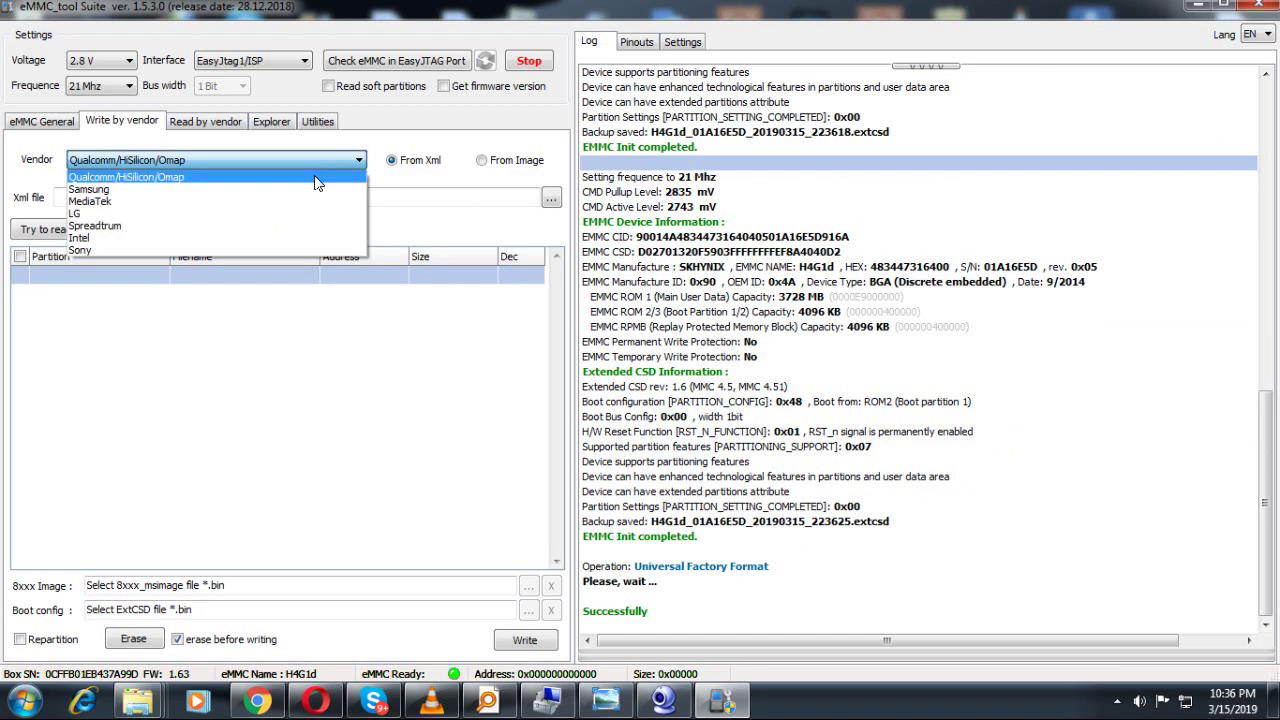
click(157, 205)
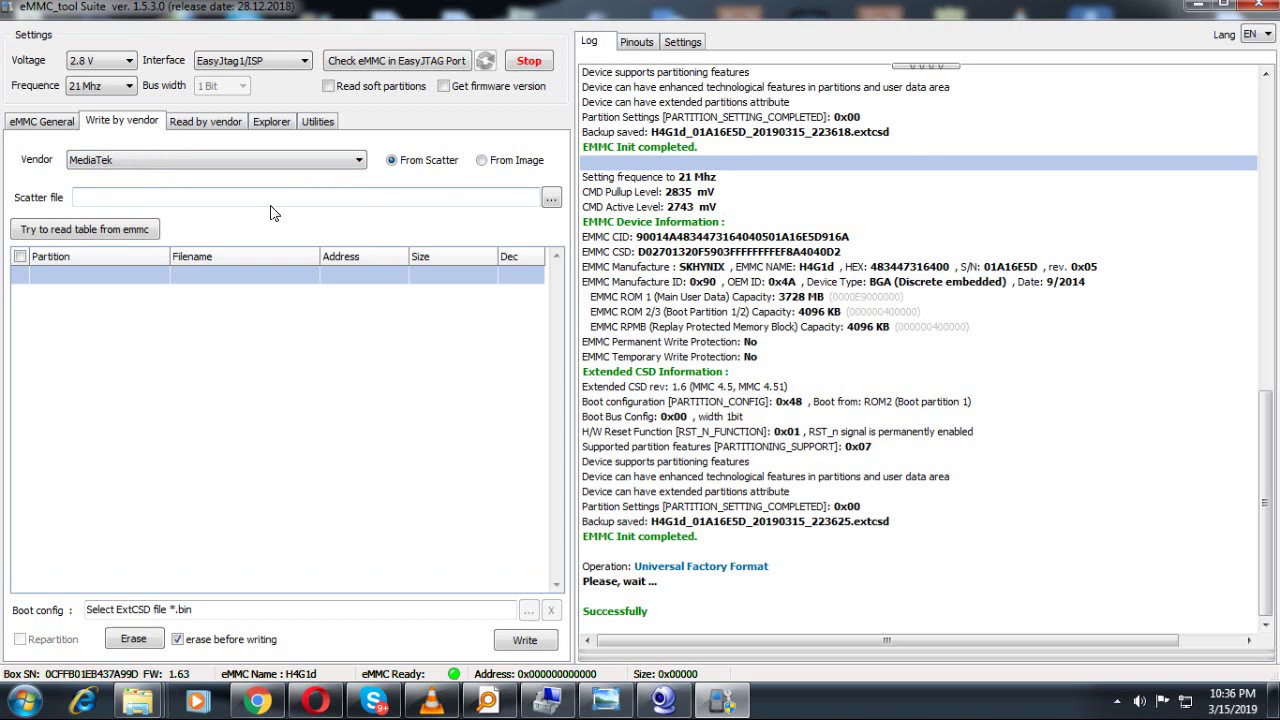
click(551, 197)
right_click(528, 510)
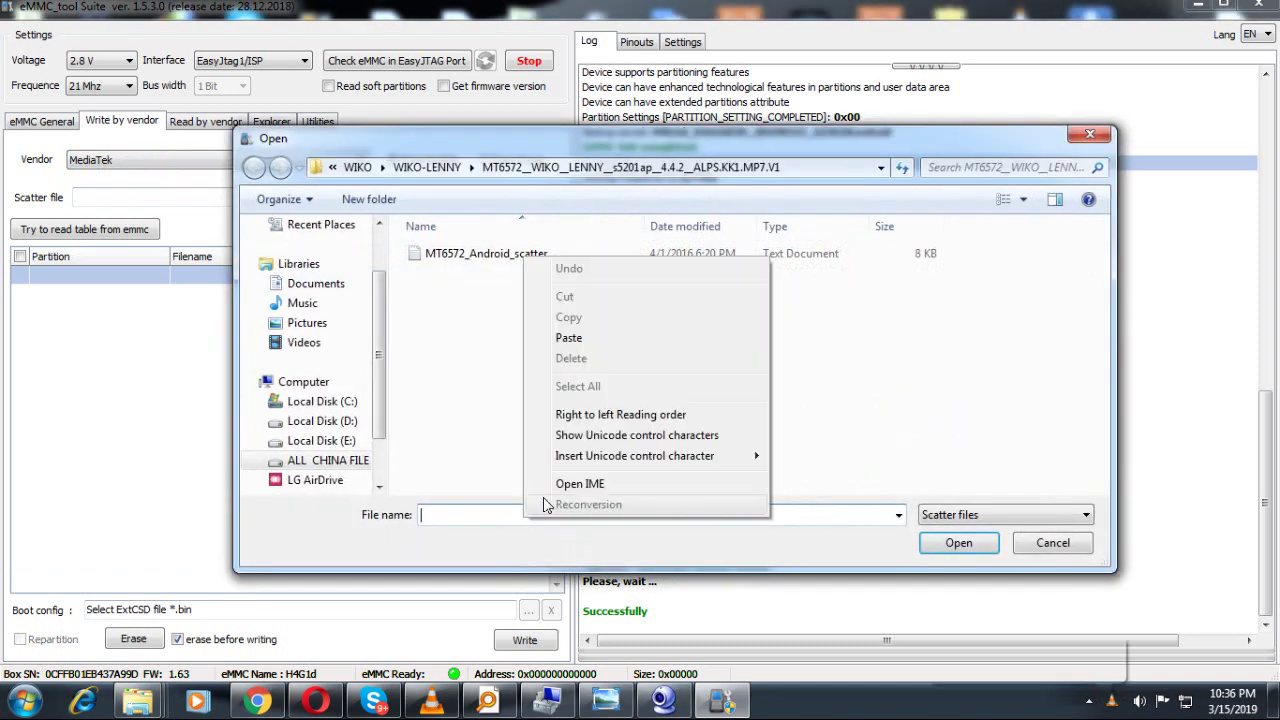
click(569, 335)
click(1150, 646)
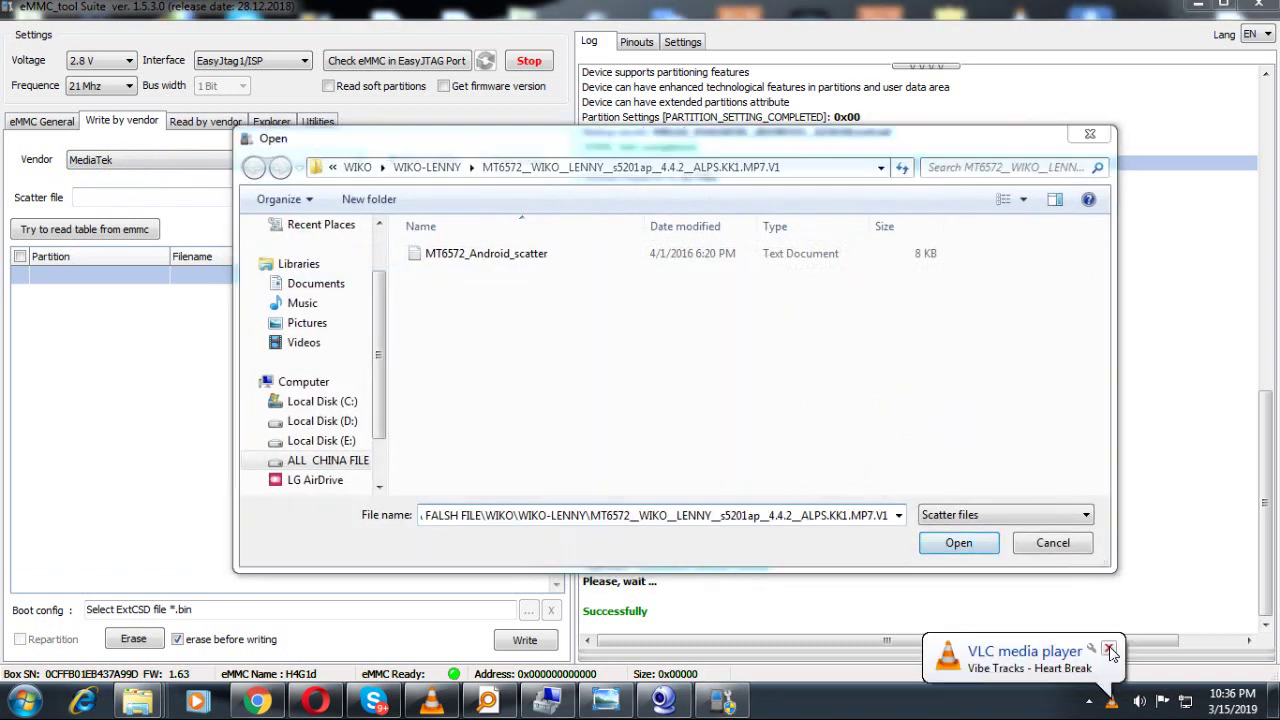
double_click(500, 256)
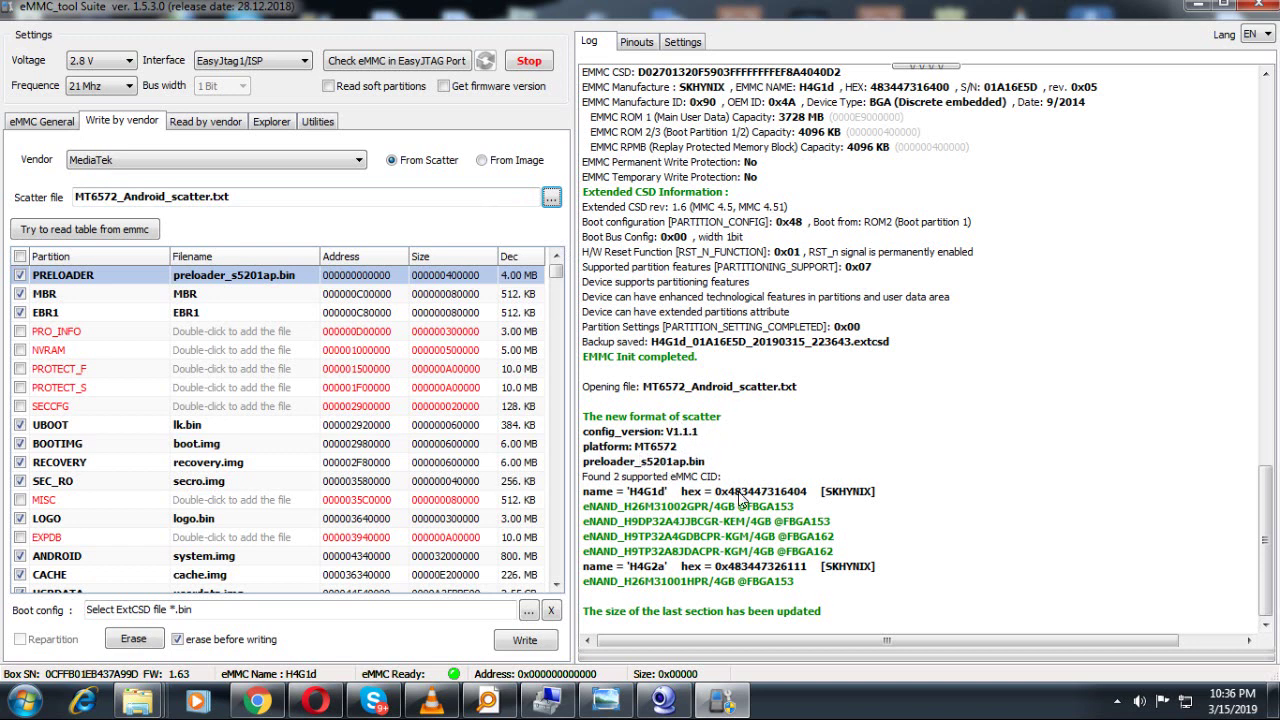
- Check the supported eMMC entries in the log and write the selected scatter partitions to the eMMC, erasing before writing
click(636, 495)
click(824, 463)
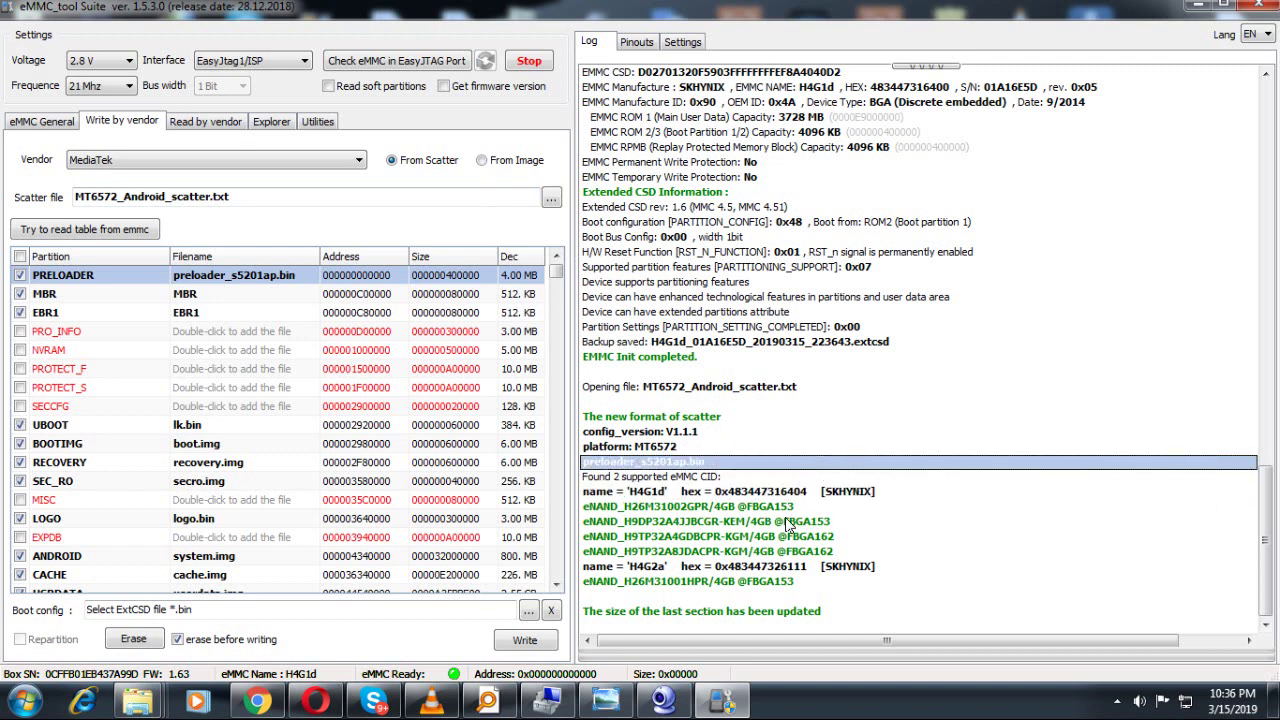
click(519, 645)
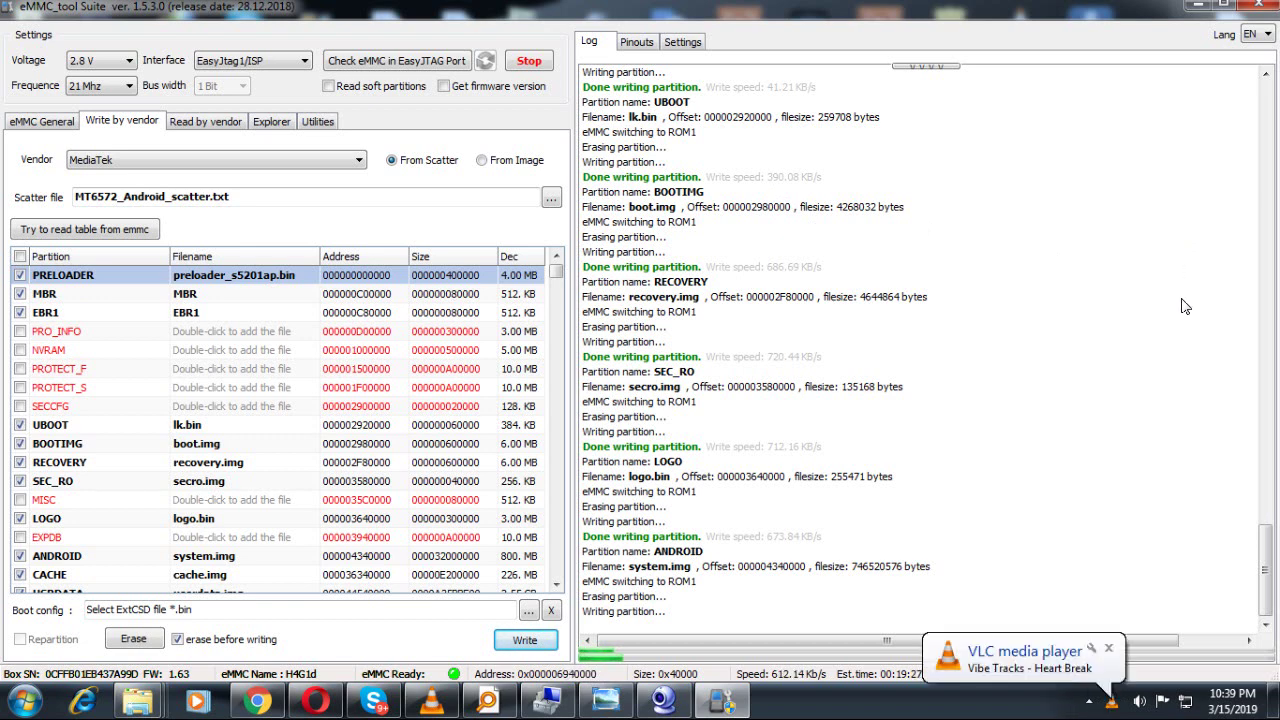
click(1108, 648)
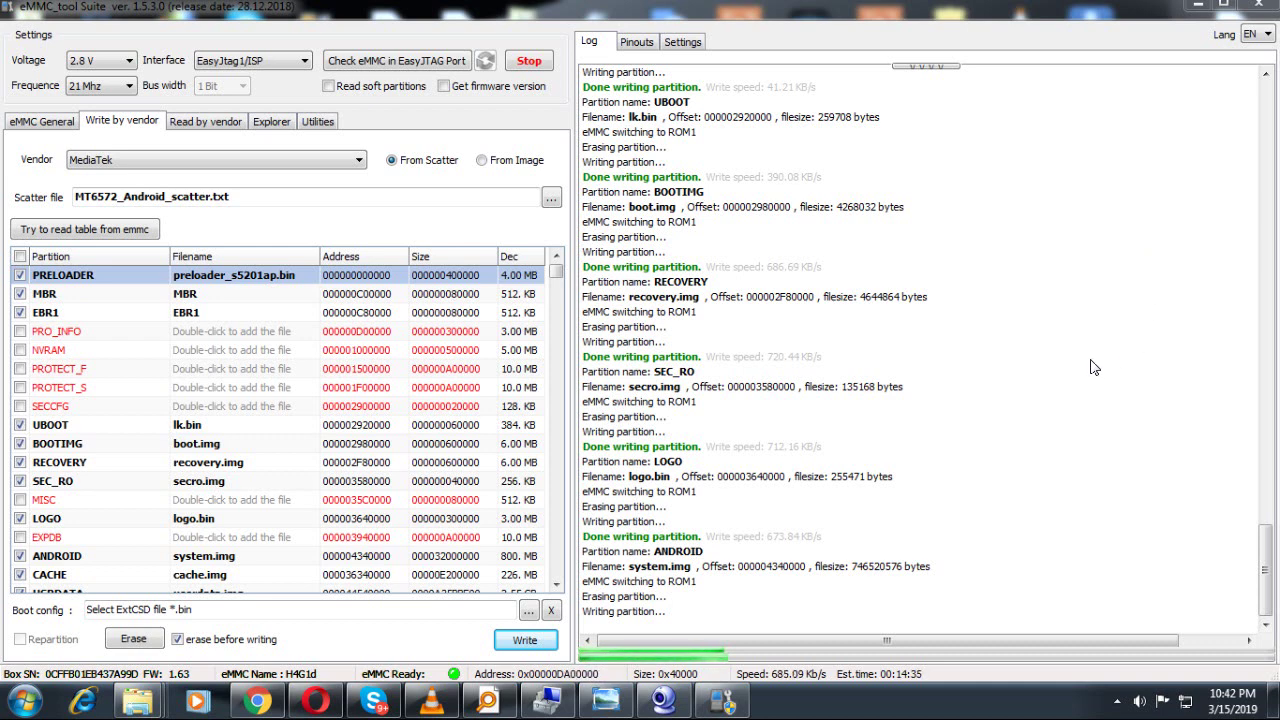
click(1118, 701)
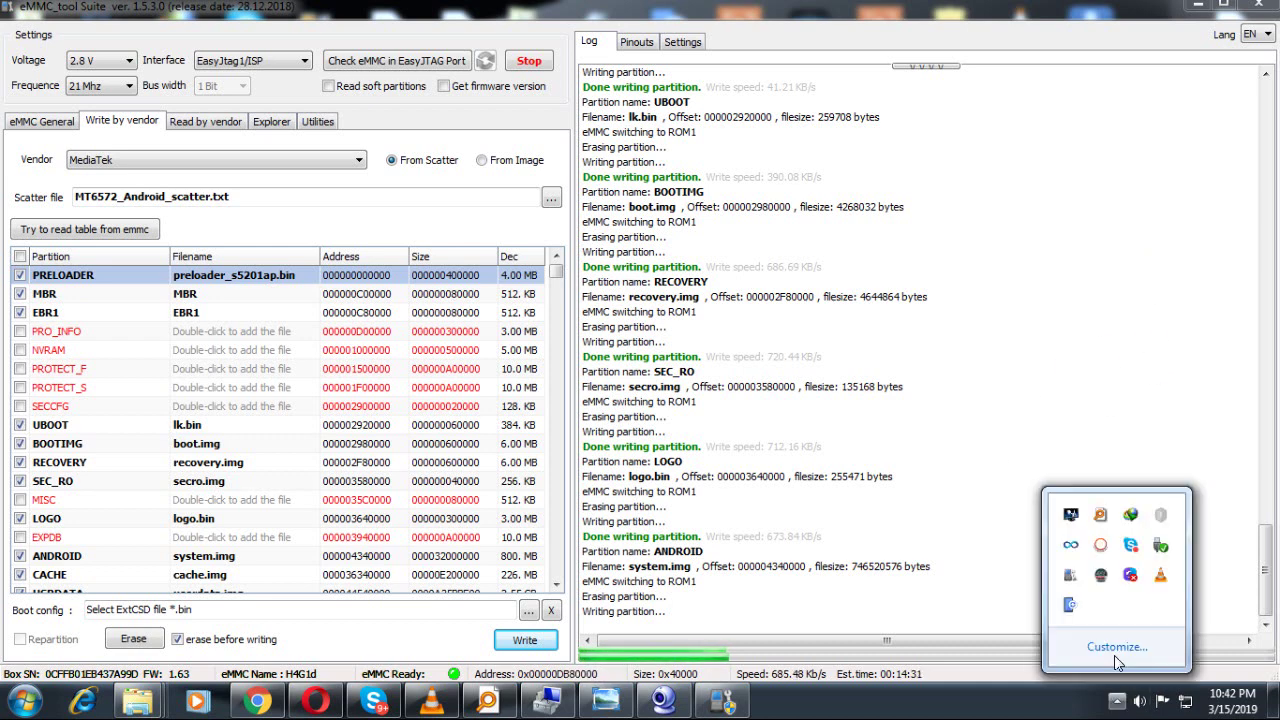
click(1101, 576)
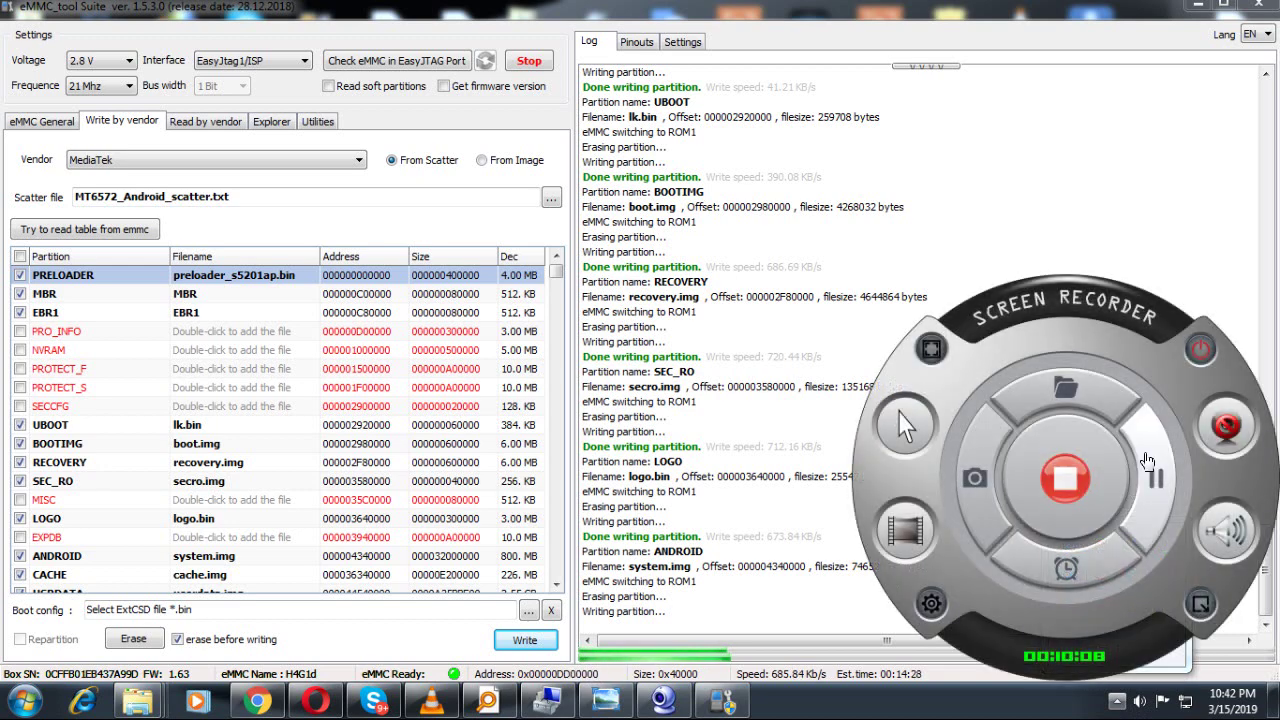
click(1198, 605)
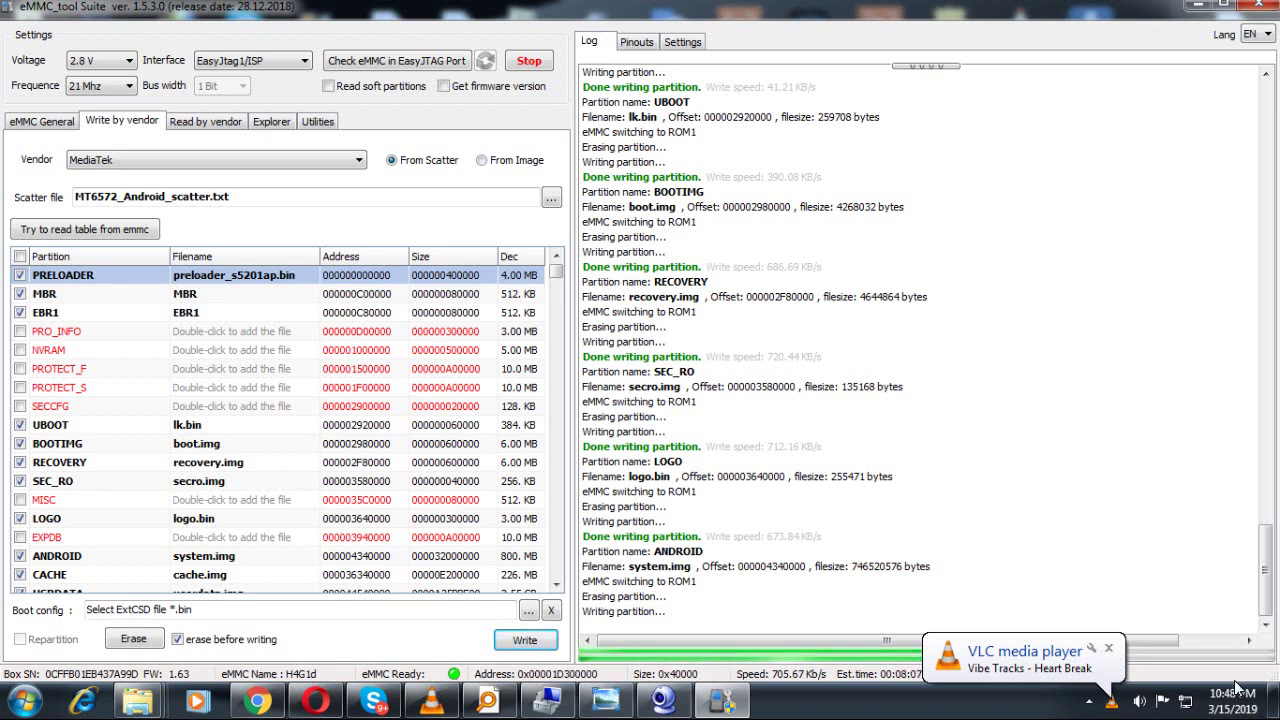
click(1108, 648)
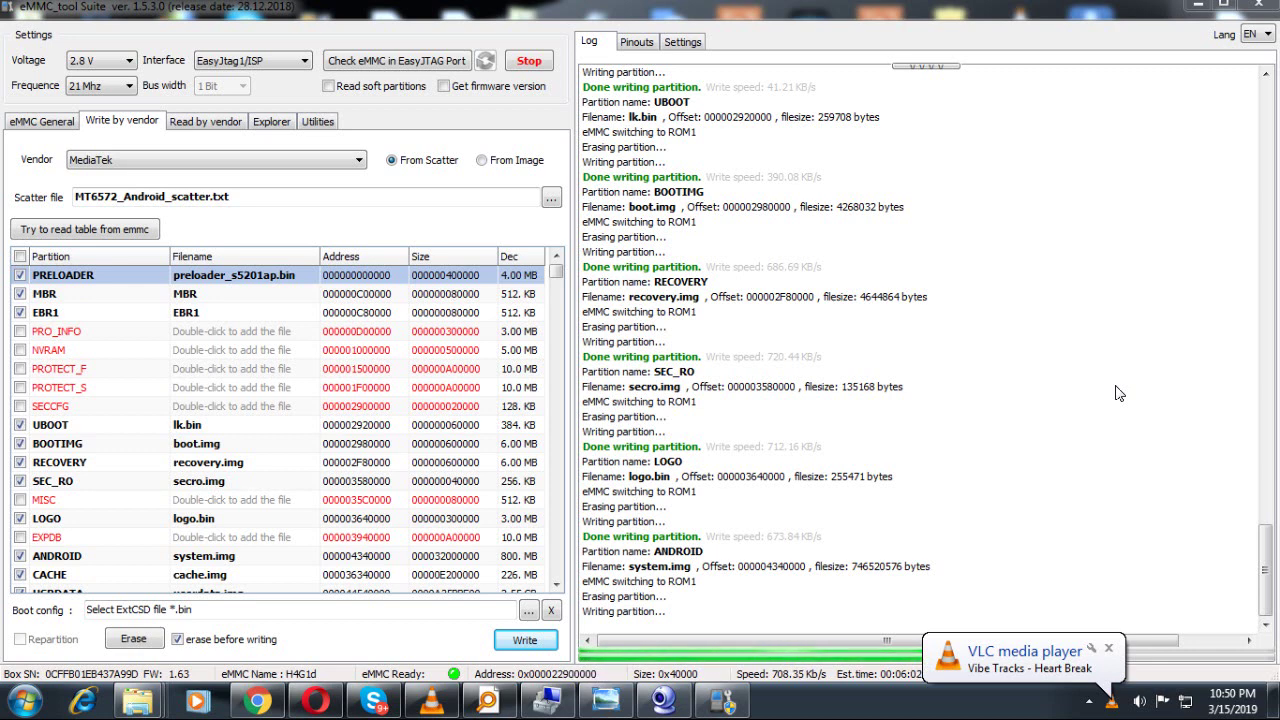
click(1108, 648)
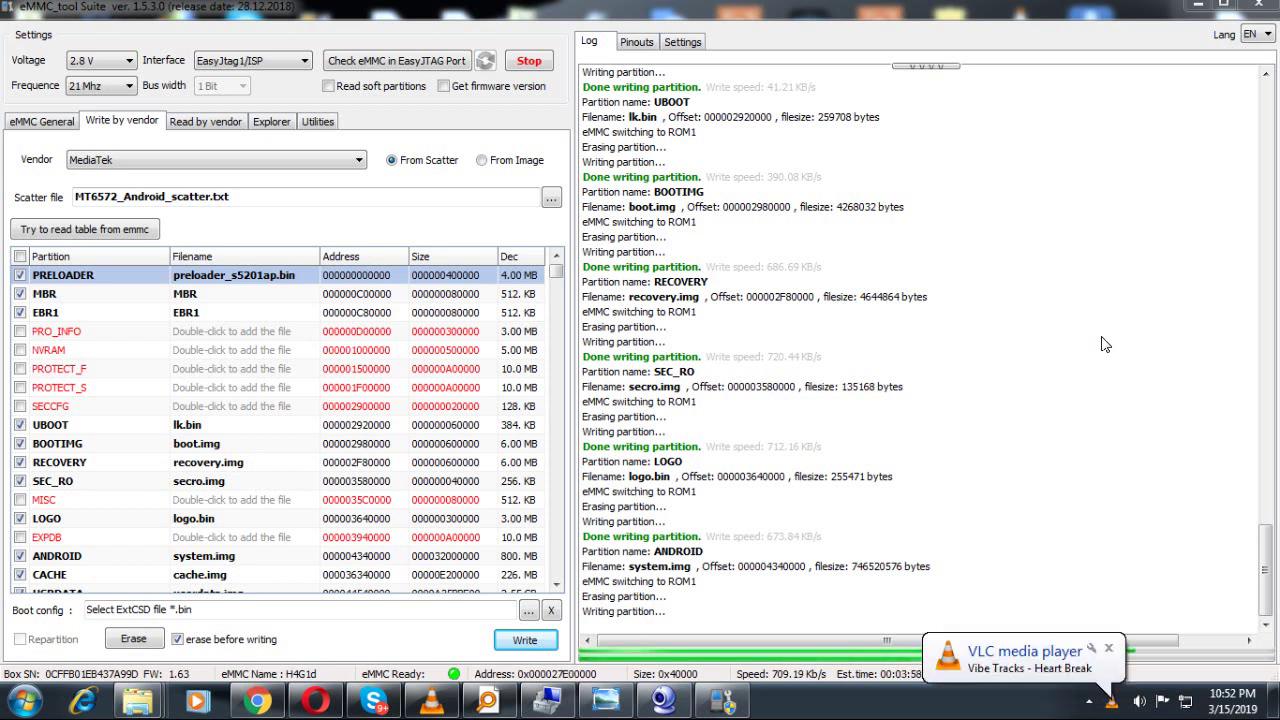
click(1119, 648)
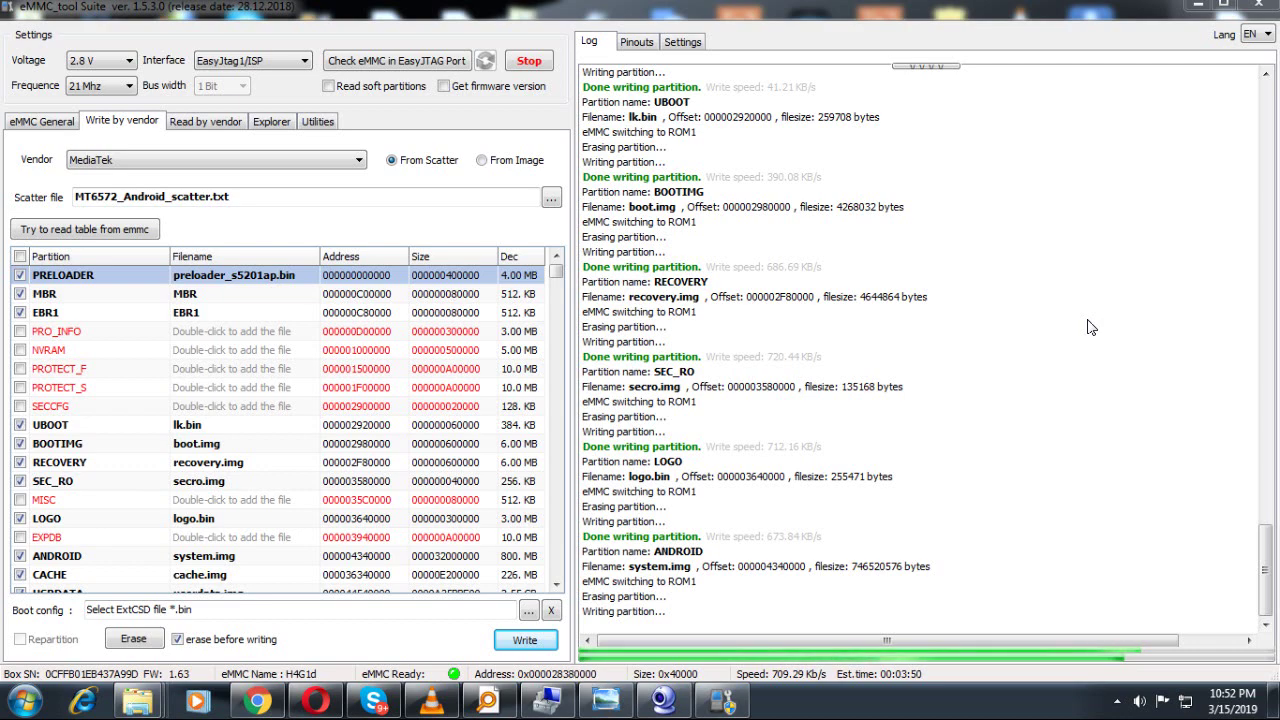
- Switch to Opera, open the Test Firmware blog from Blogger, look through its posts, categories and archive, and minimize the browser
click(323, 706)
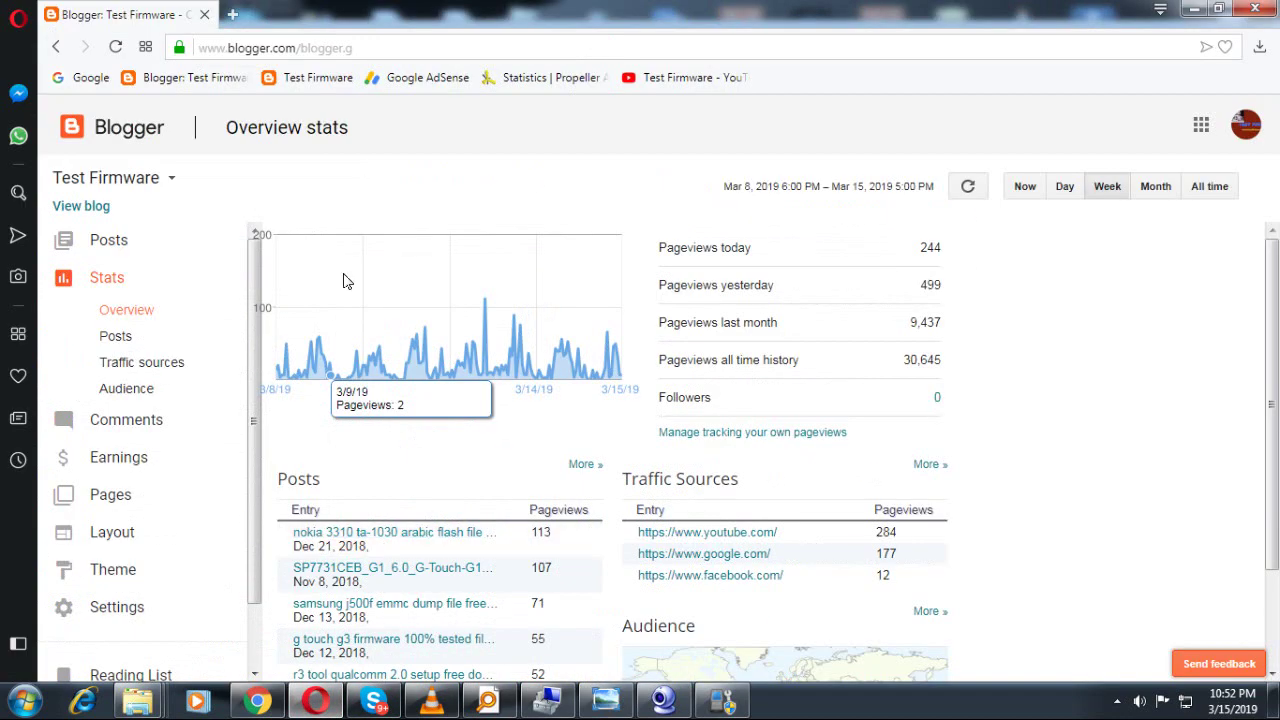
click(108, 205)
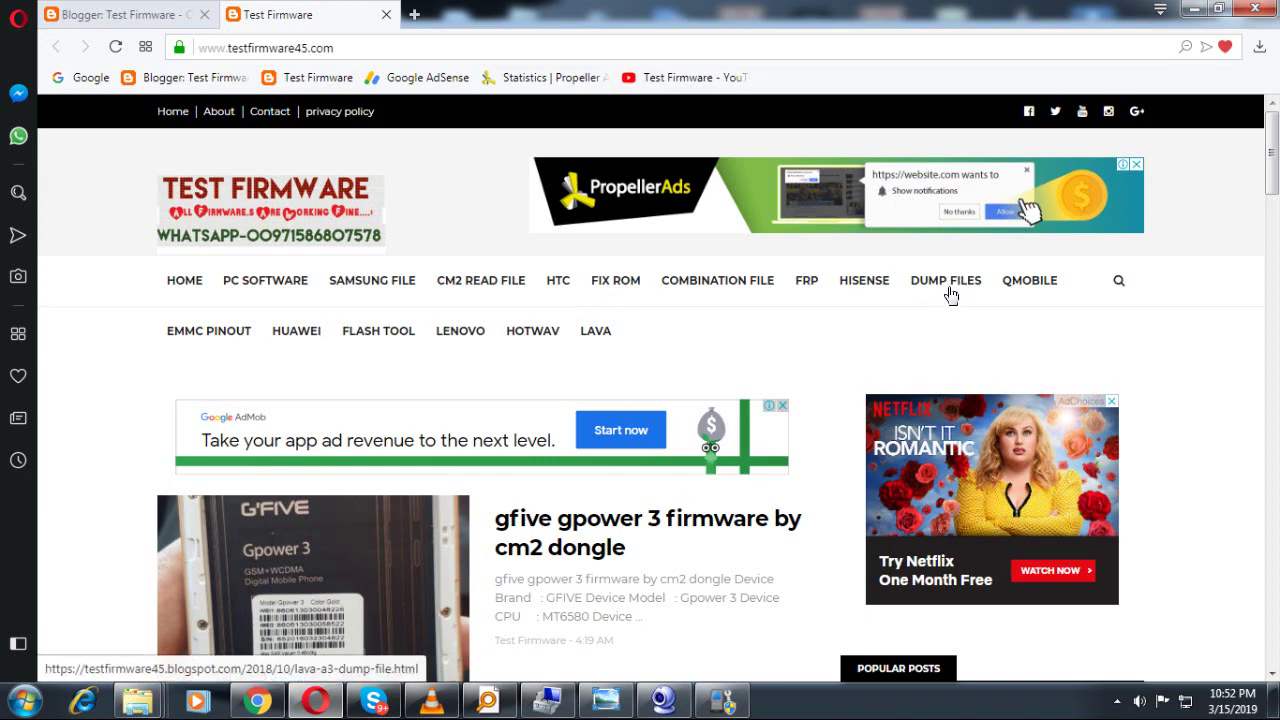
scroll(950, 295, down, 5)
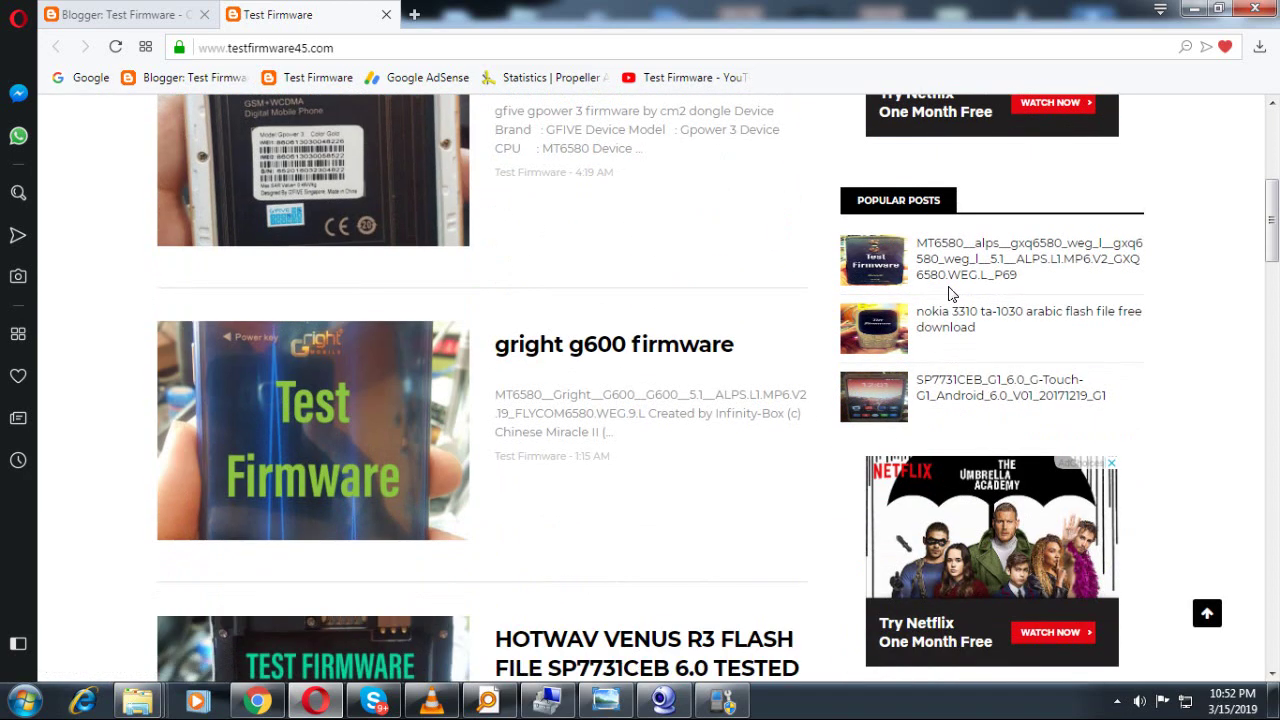
scroll(950, 293, down, 10)
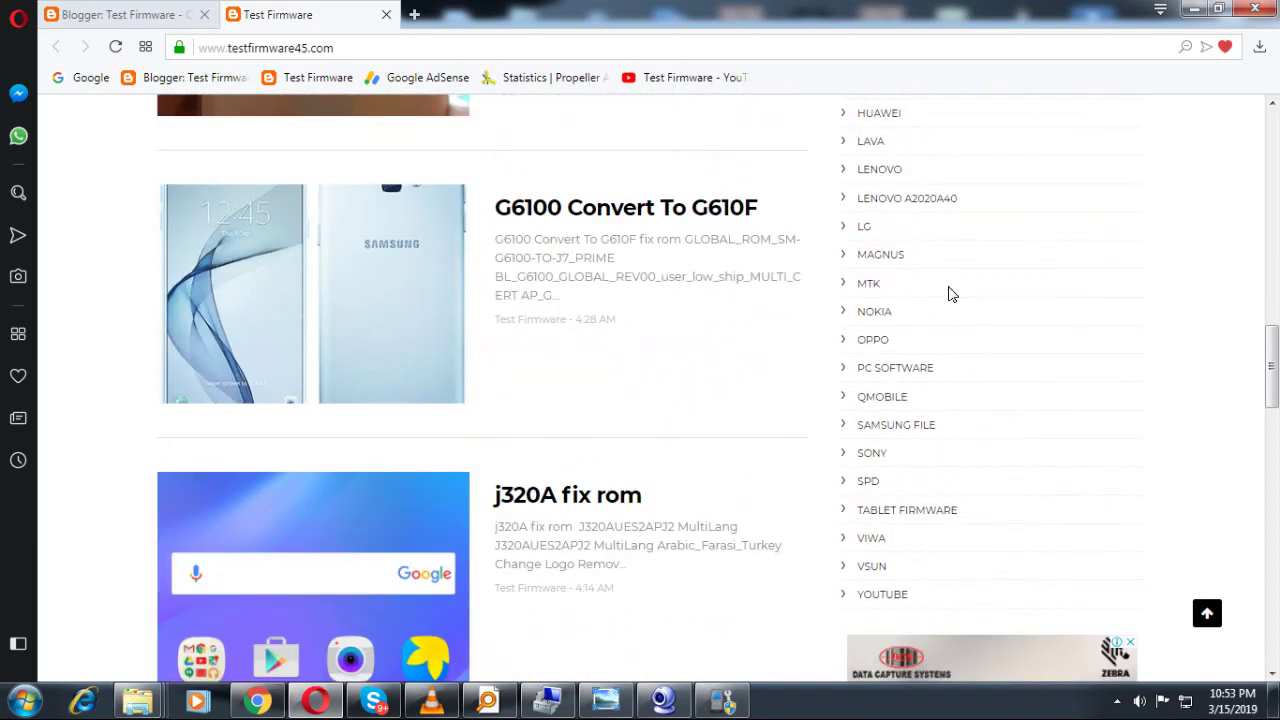
scroll(950, 293, down, 3)
scroll(950, 295, down, 20)
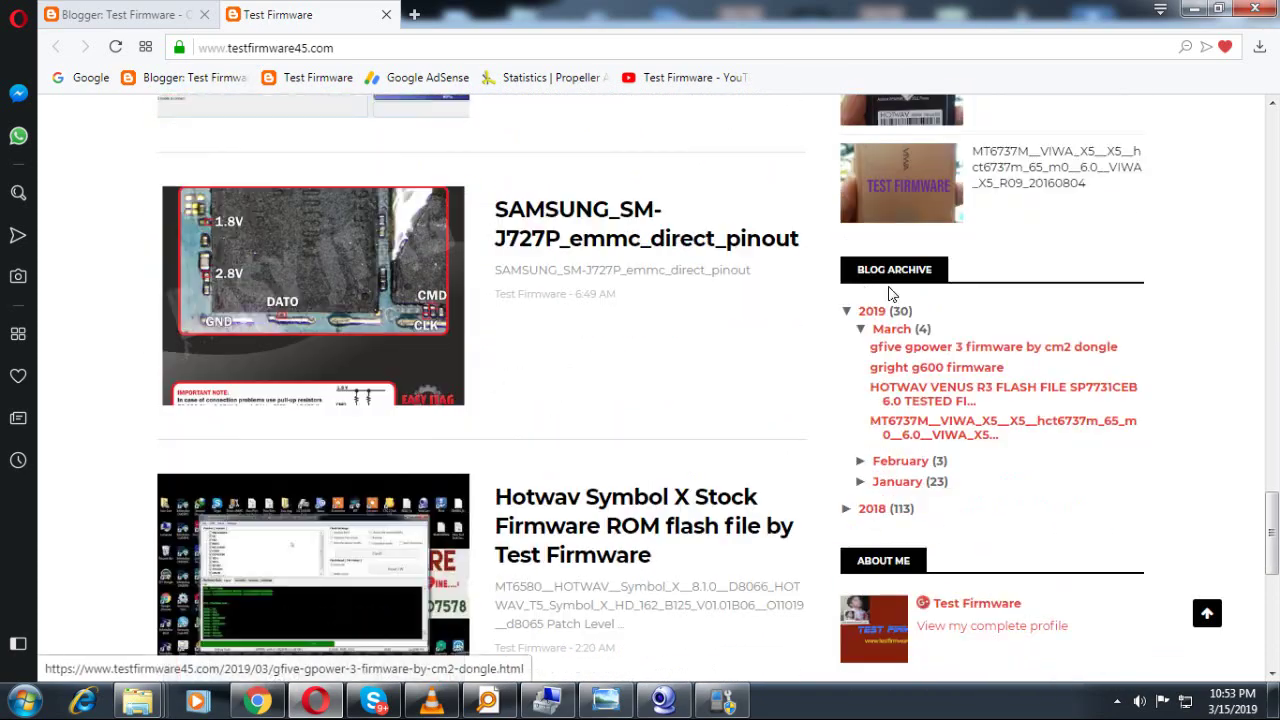
scroll(819, 298, up, 7)
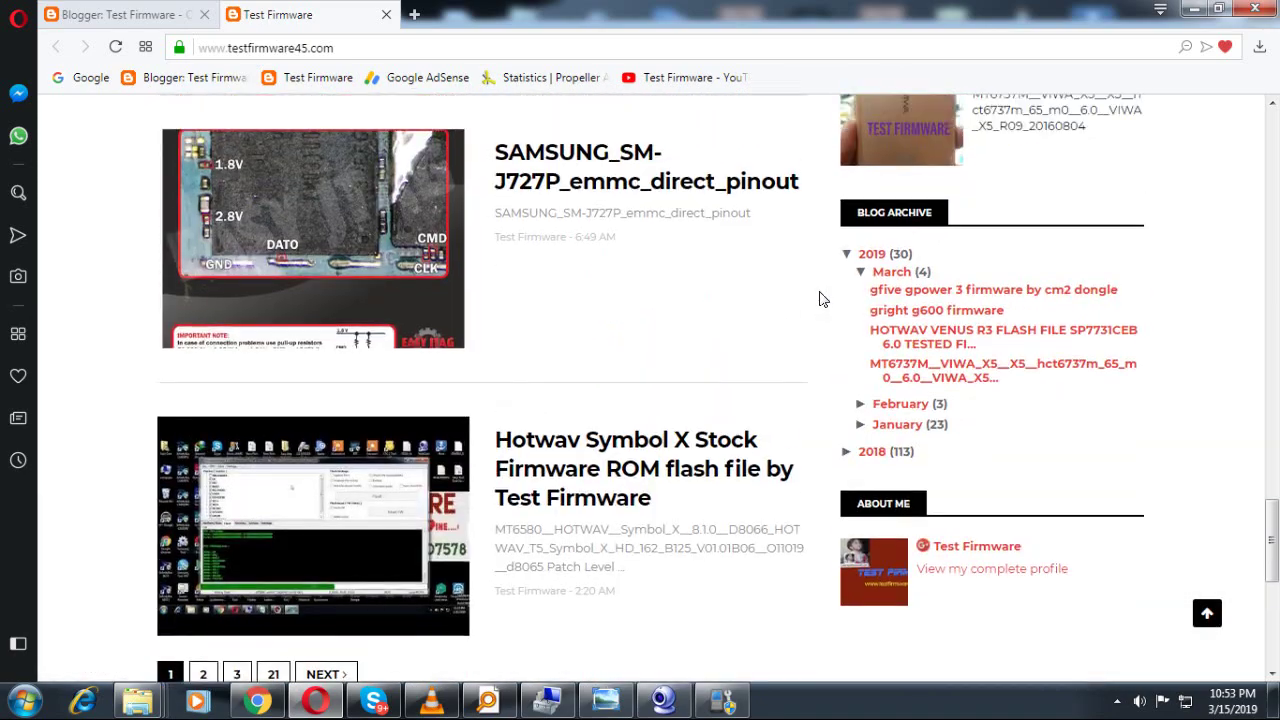
scroll(819, 298, down, 7)
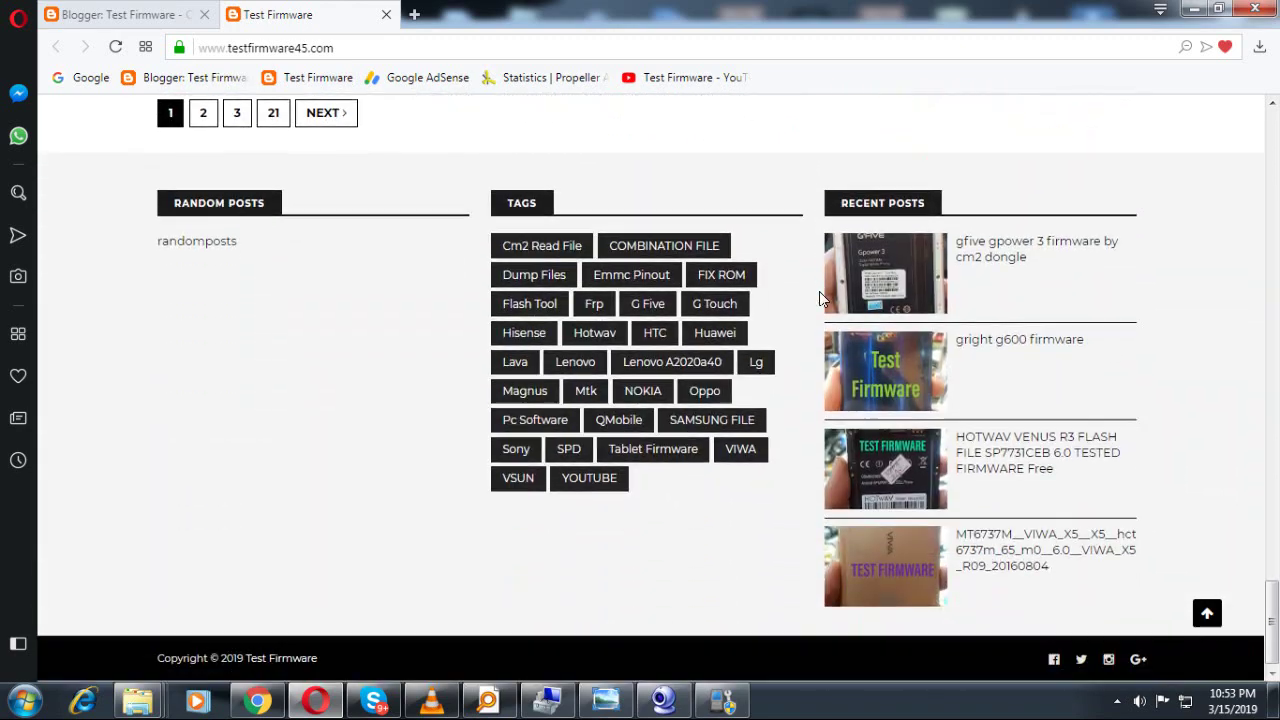
scroll(819, 298, up, 6)
scroll(819, 298, up, 10)
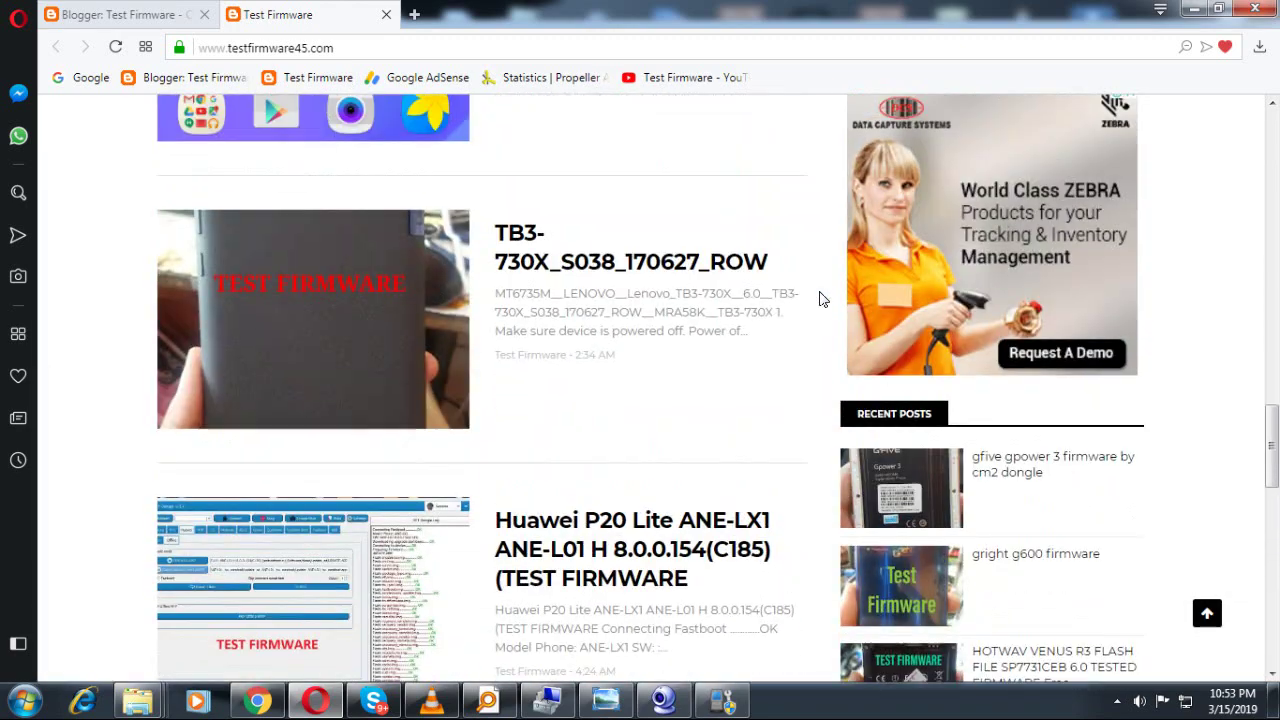
scroll(819, 298, up, 12)
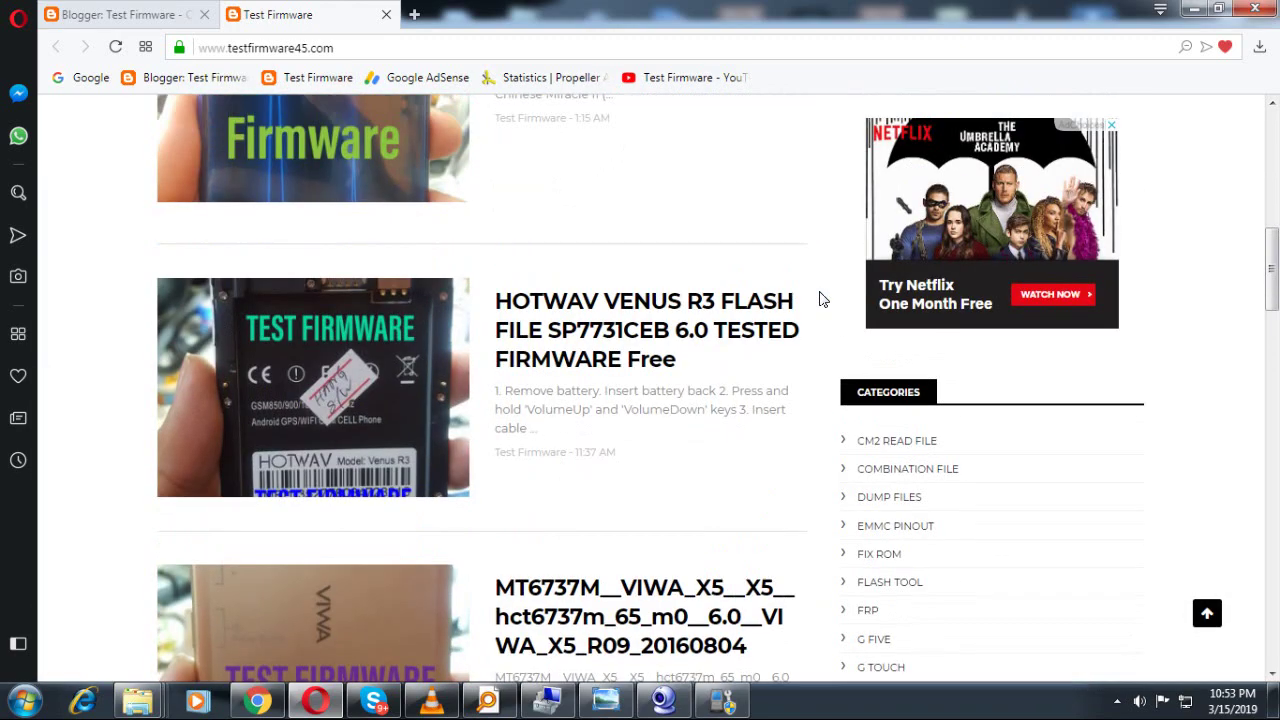
scroll(819, 298, up, 2)
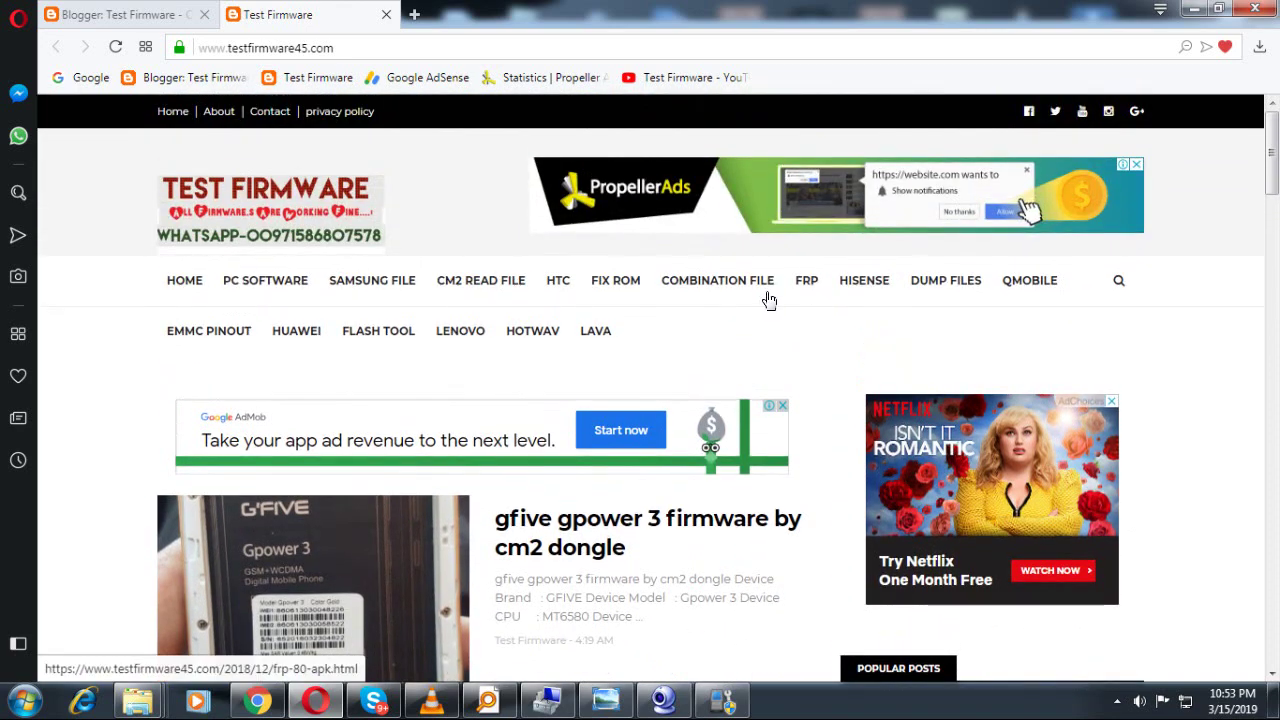
click(1190, 10)
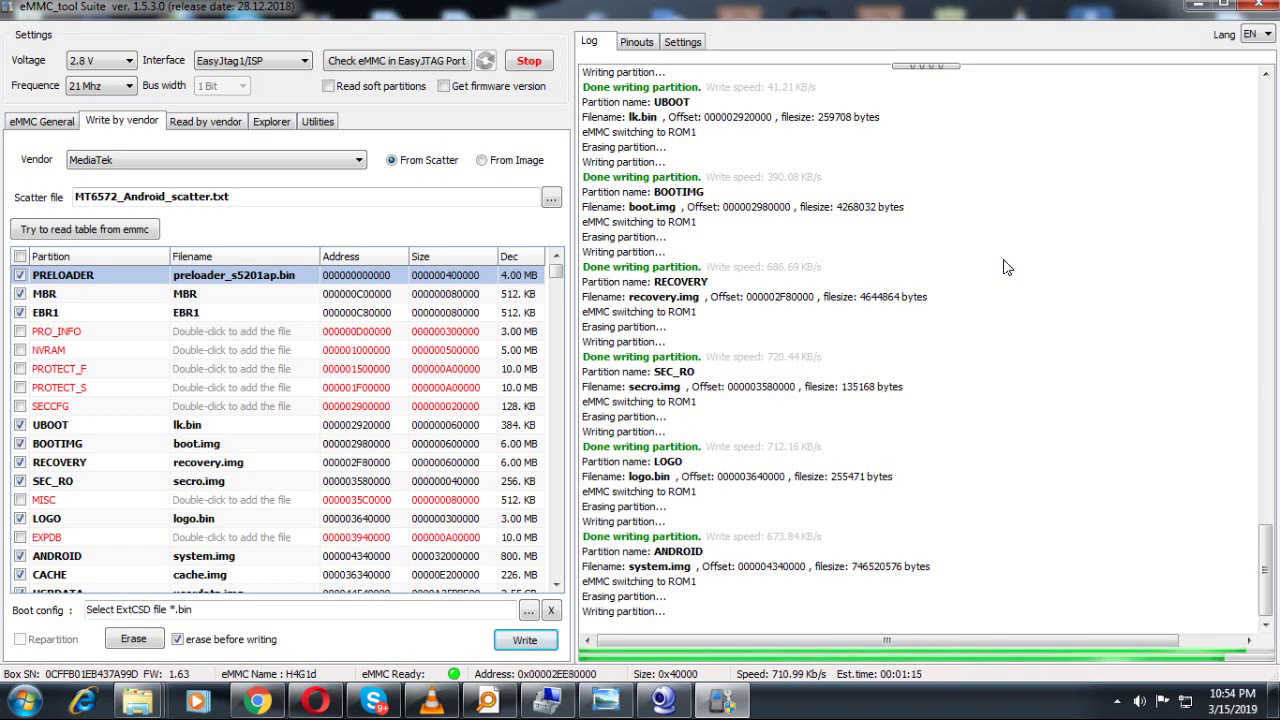
- Dismiss the media player notification and review the final partition writing, formatting and eMMC register entries in the log
click(1004, 258)
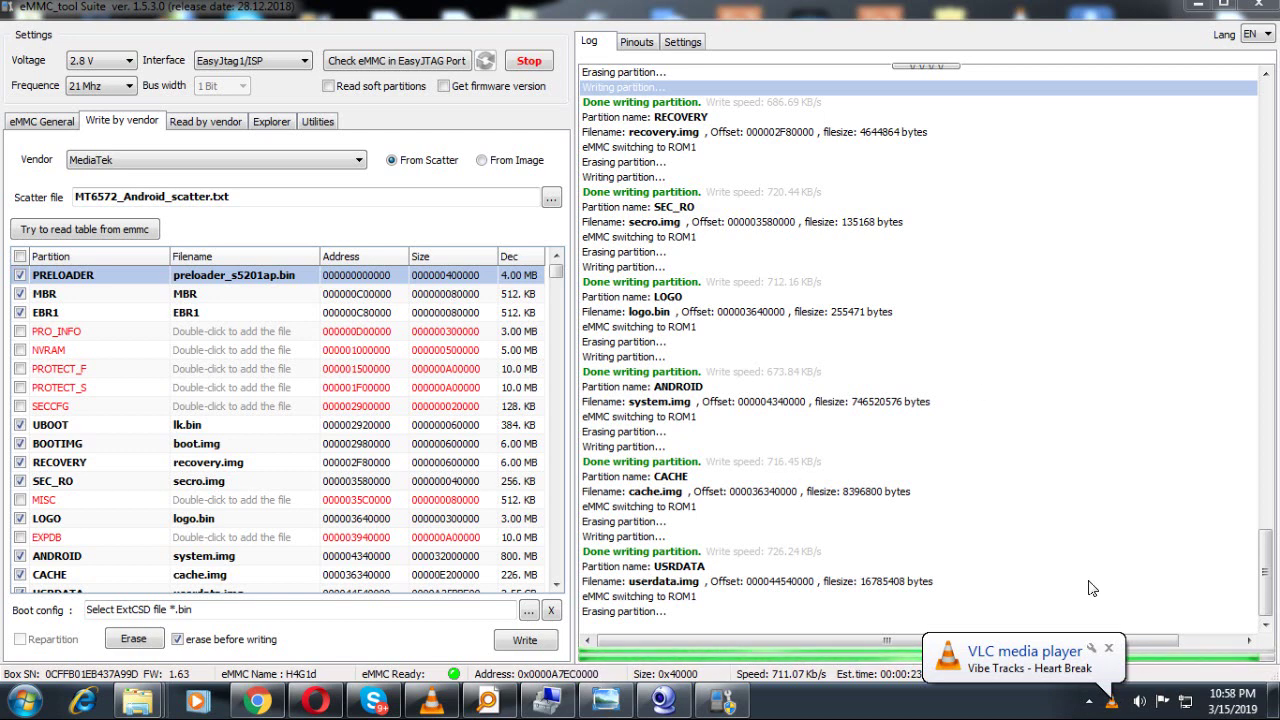
click(1107, 647)
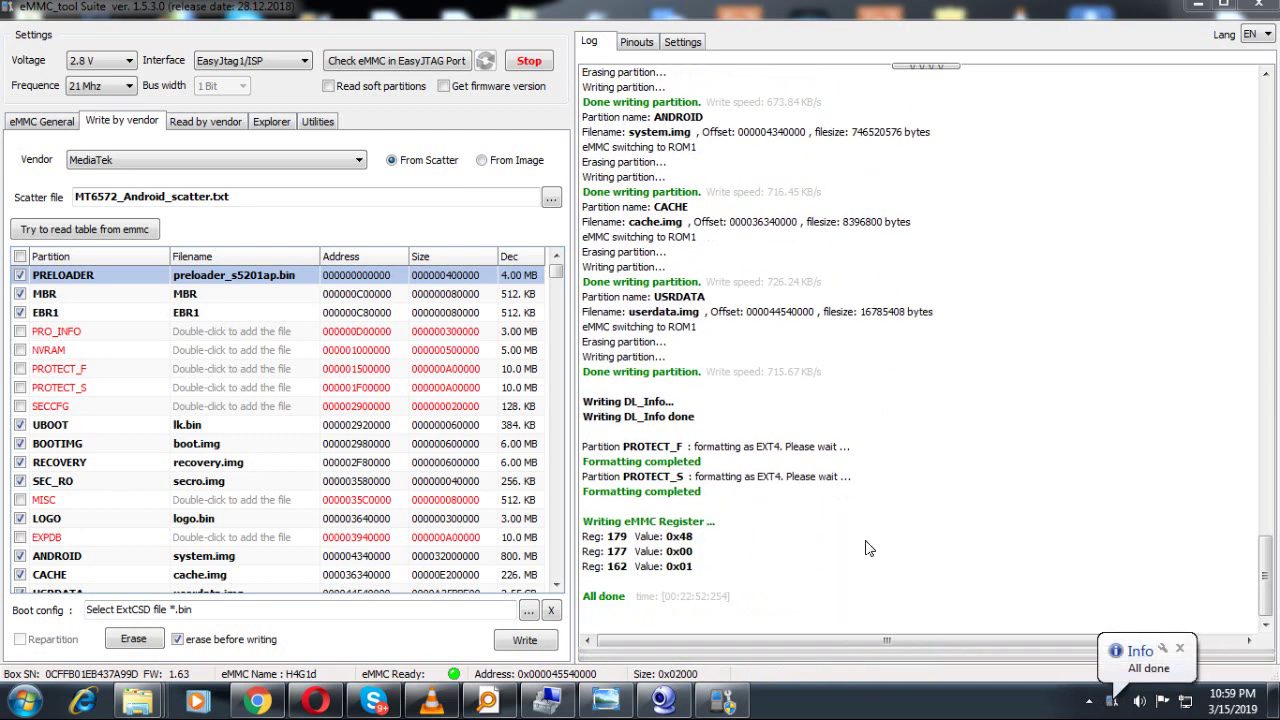
drag(620, 622, 624, 496)
click(747, 463)
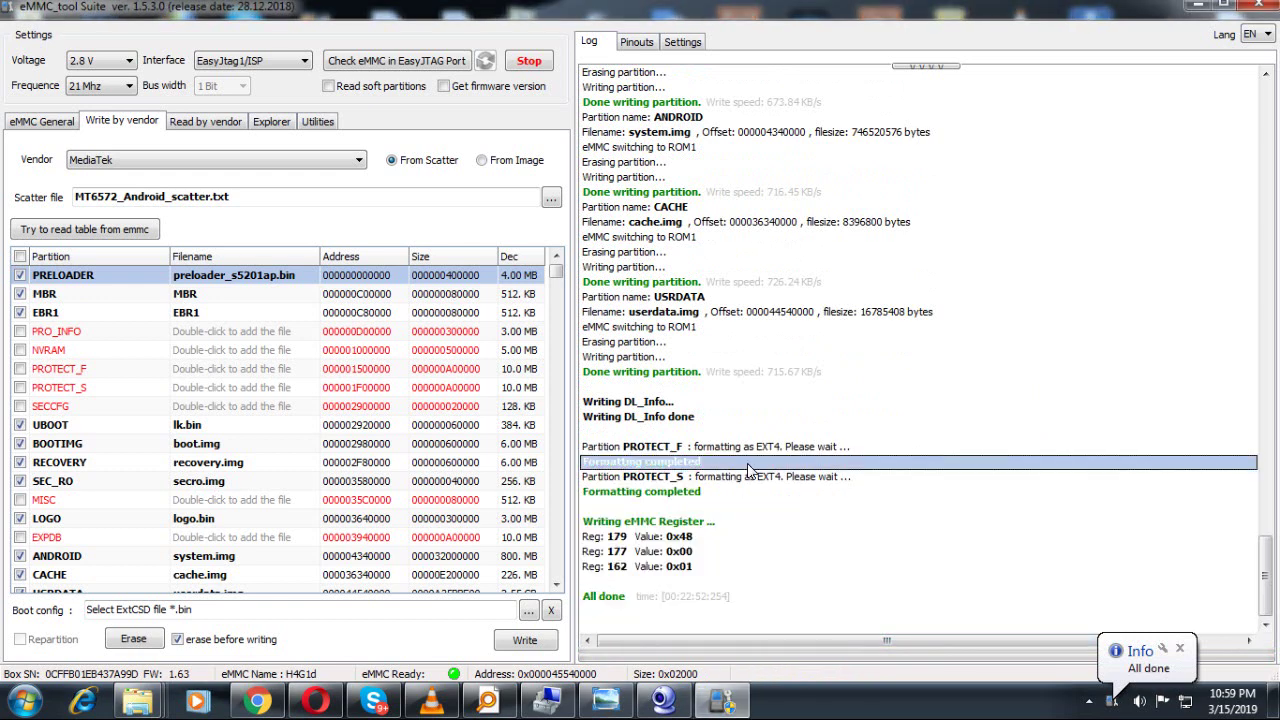
- Recheck the eMMC with soft partition and firmware version reading enabled, and review the brand, model and firmware details in the log
click(338, 89)
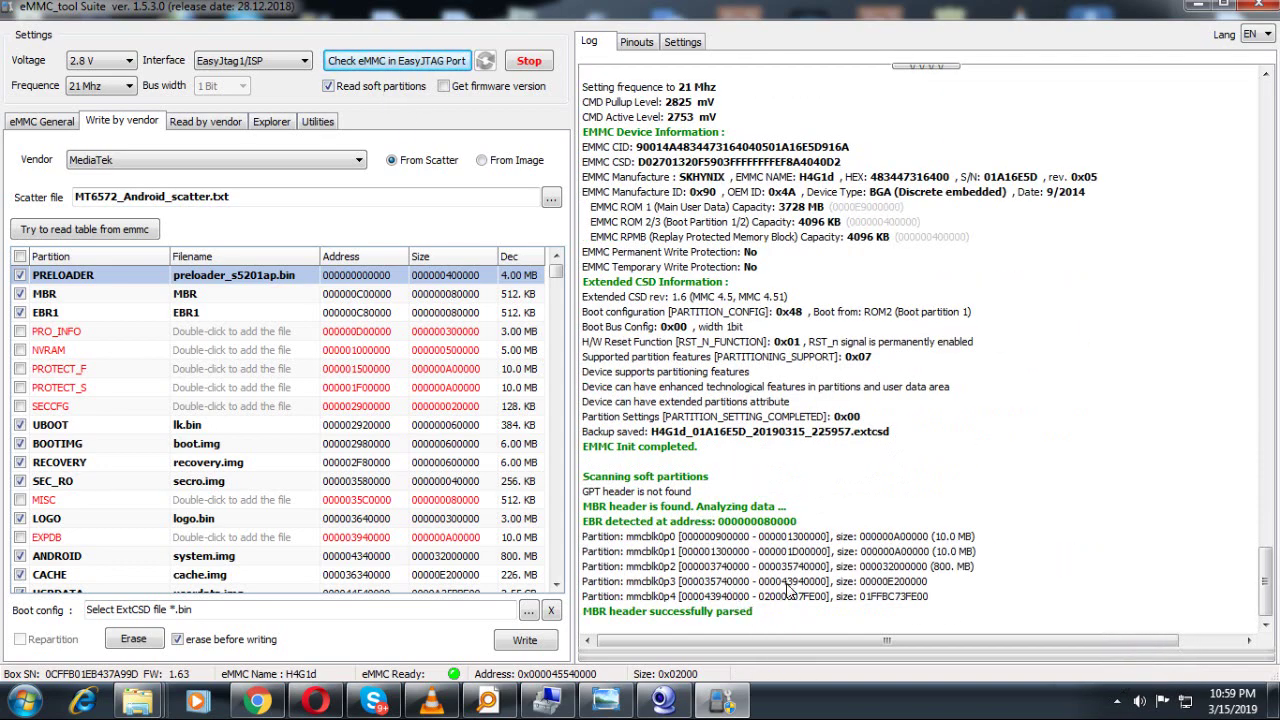
click(443, 87)
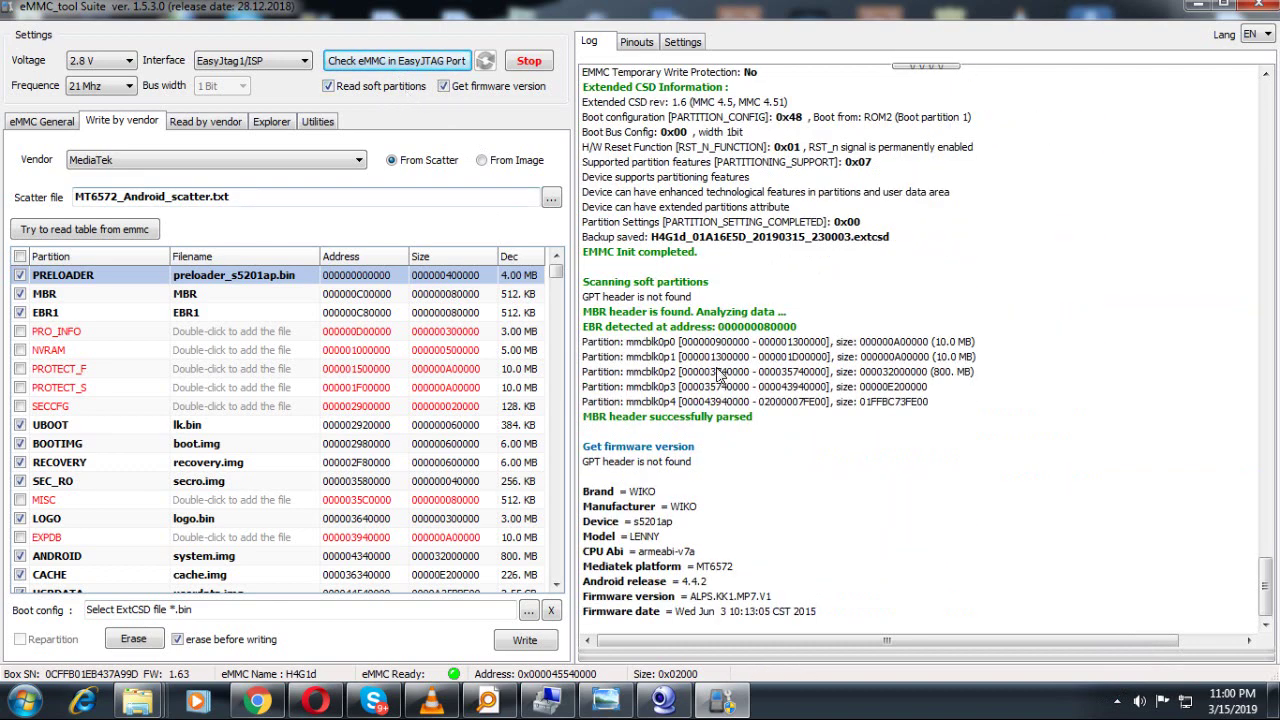
drag(660, 484, 700, 612)
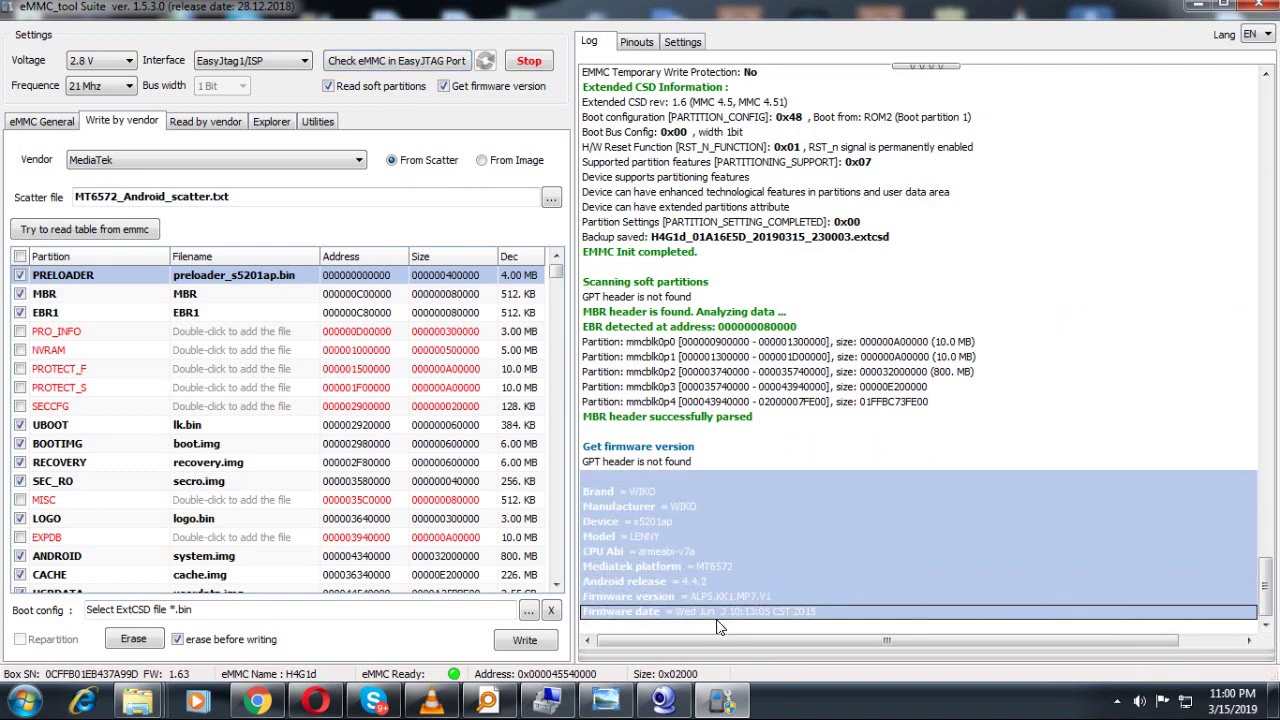
click(670, 508)
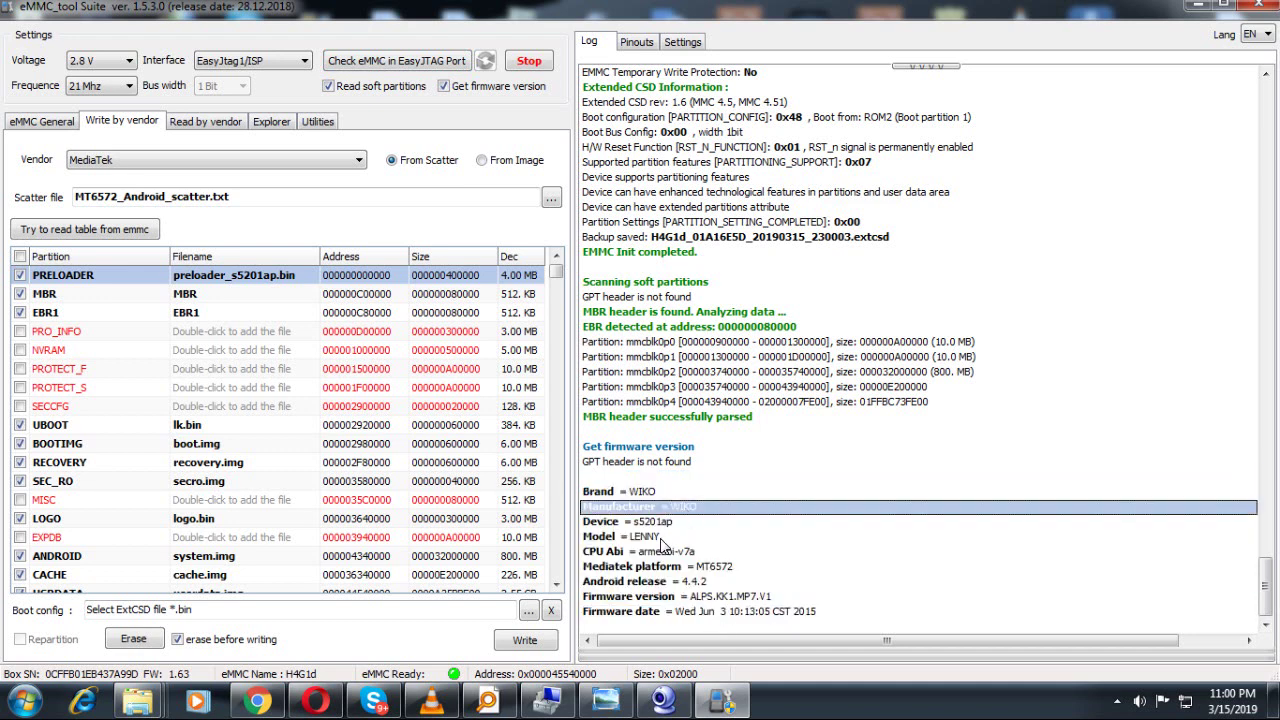
click(677, 538)
click(708, 479)
click(660, 492)
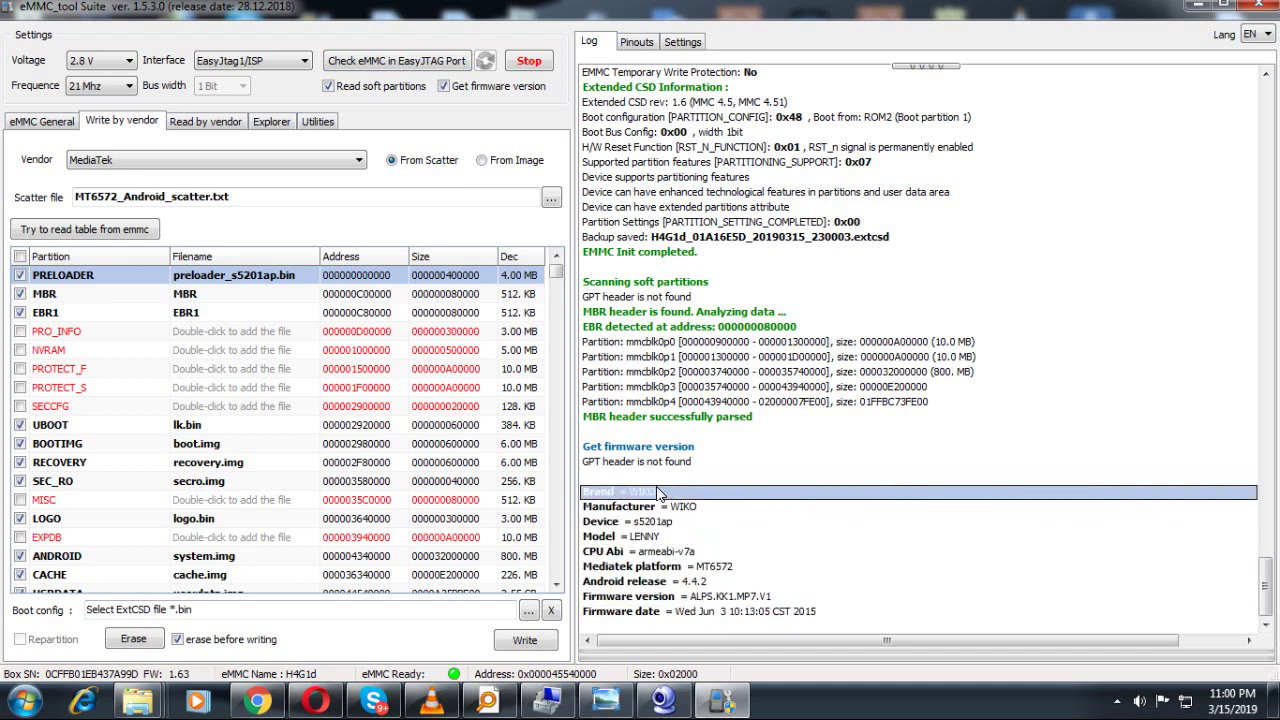
click(657, 541)
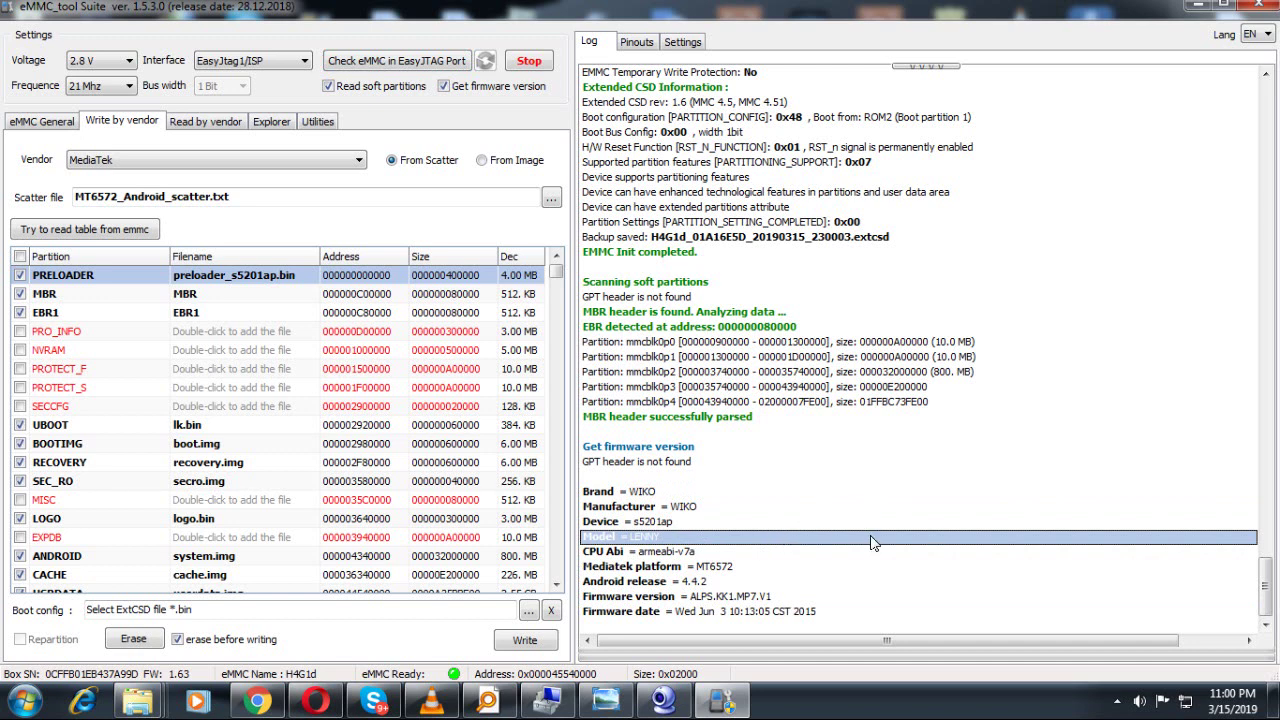
click(1117, 700)
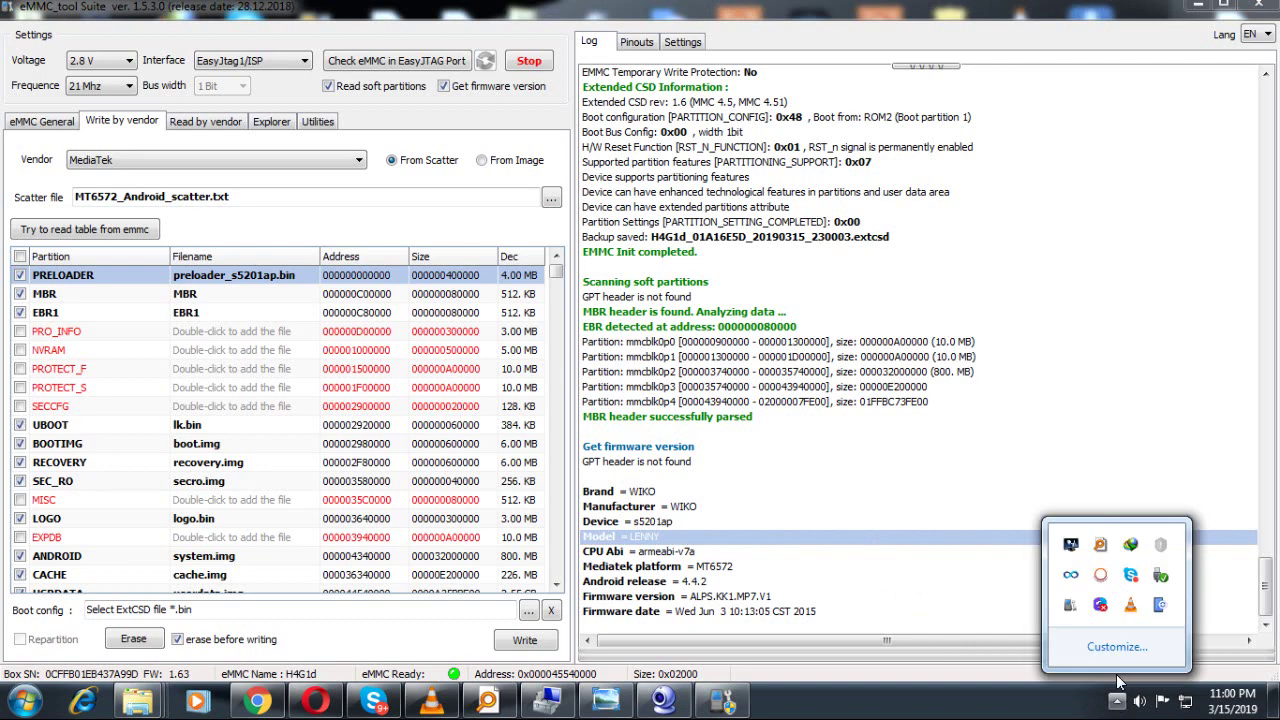
click(1101, 601)
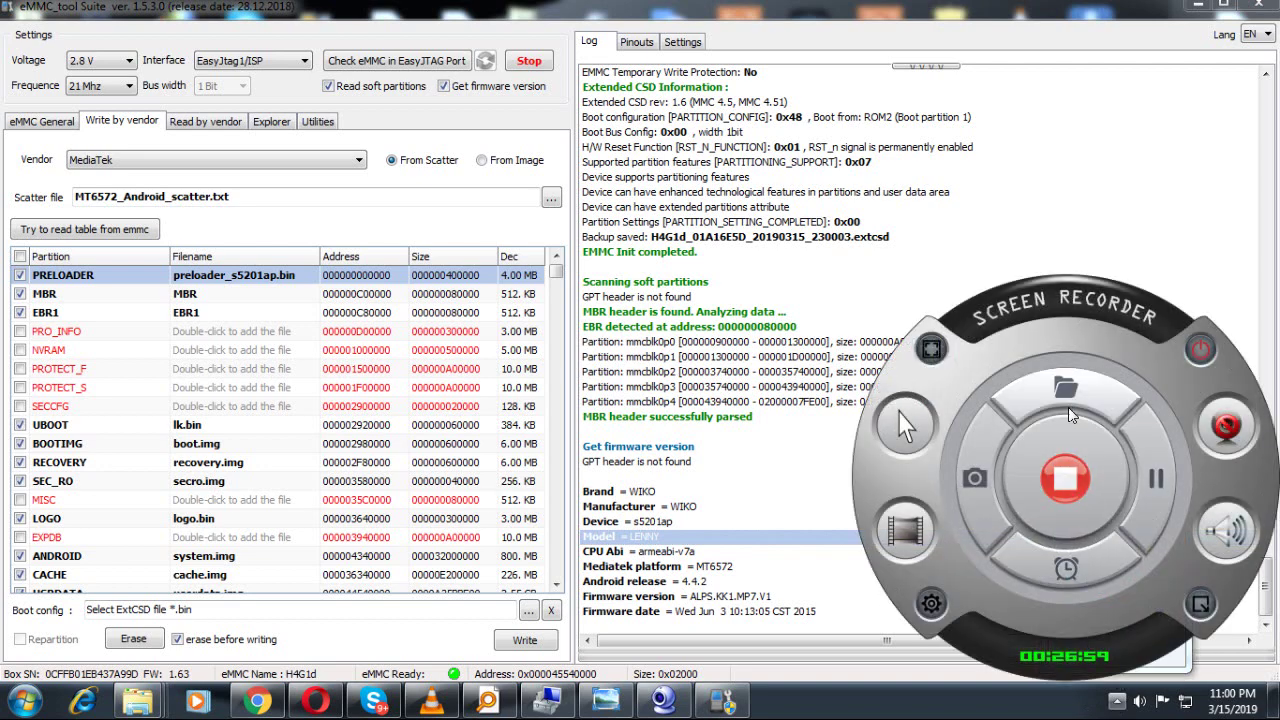